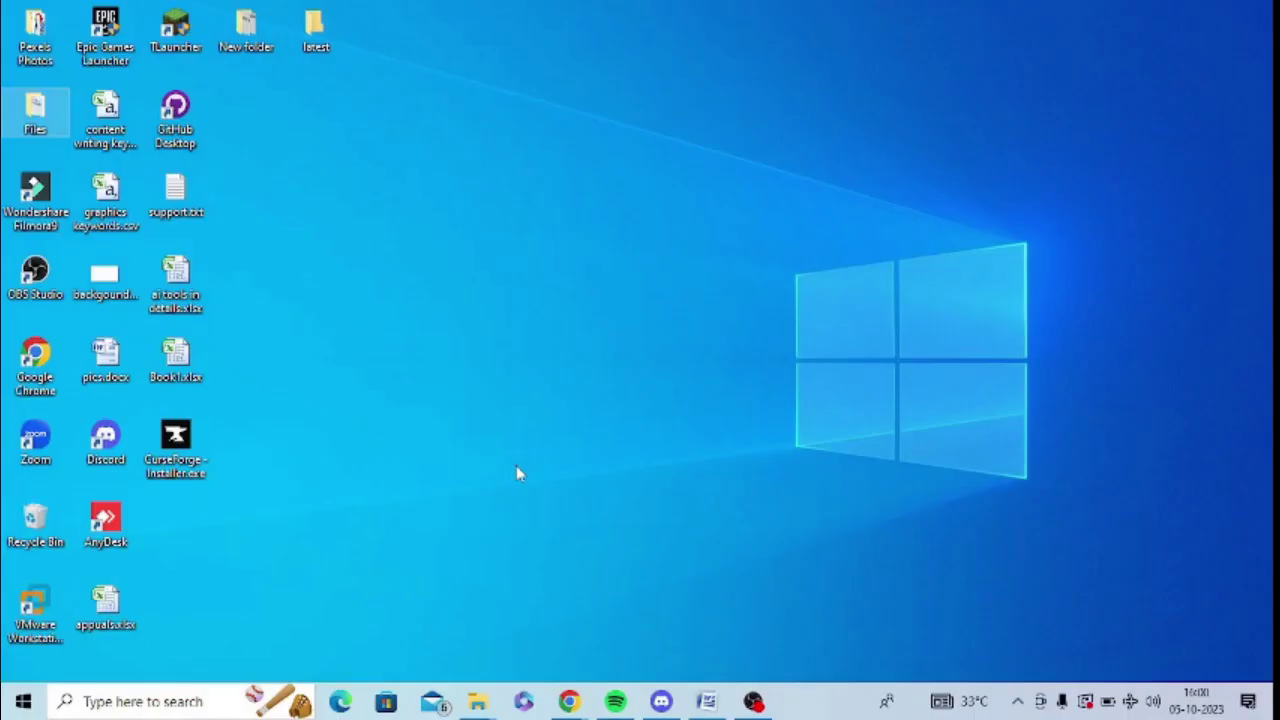
Launch msconfig and enable Minimal safe boot on the Boot tab.
key(super+r)
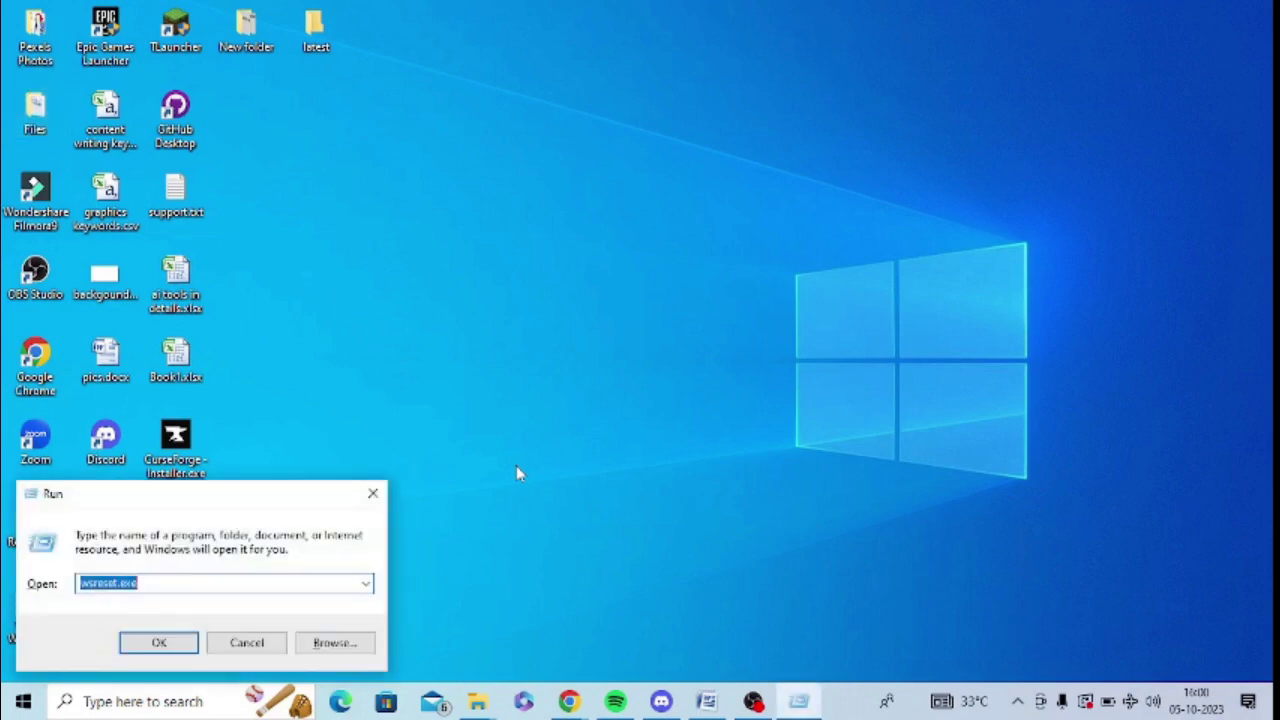
text(msc)
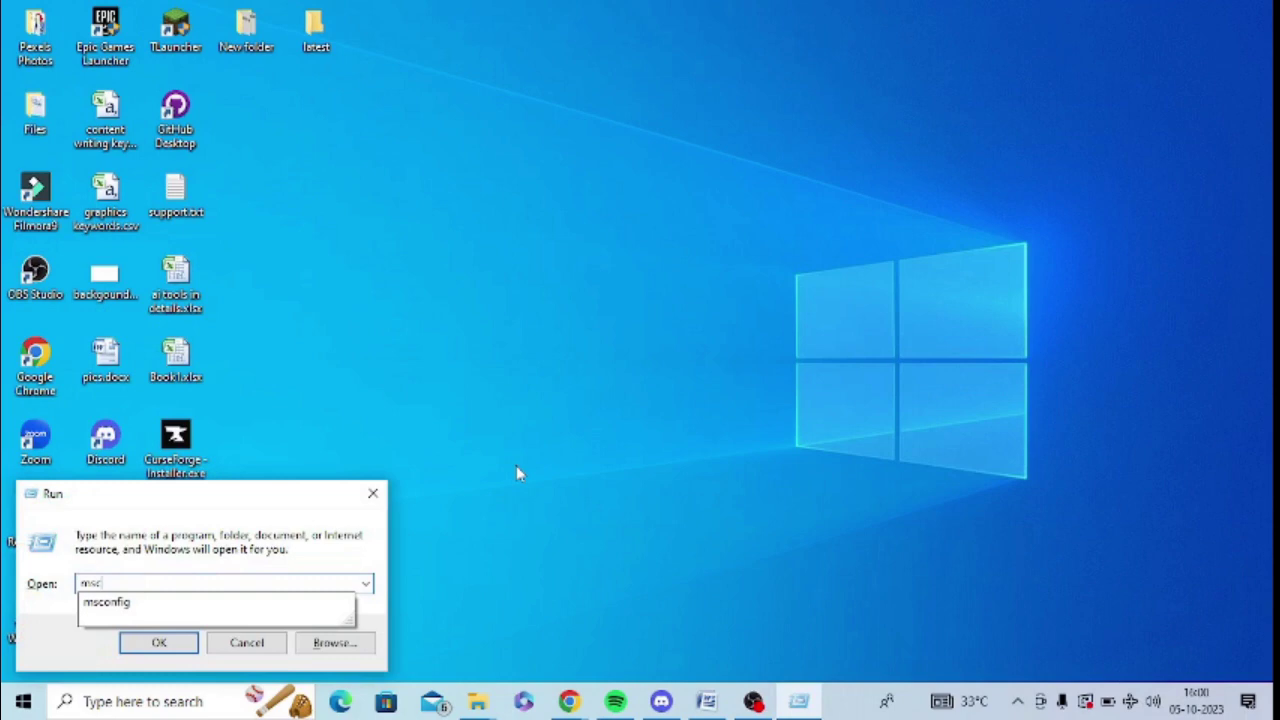
text(o)
key(Down)
key(Return)
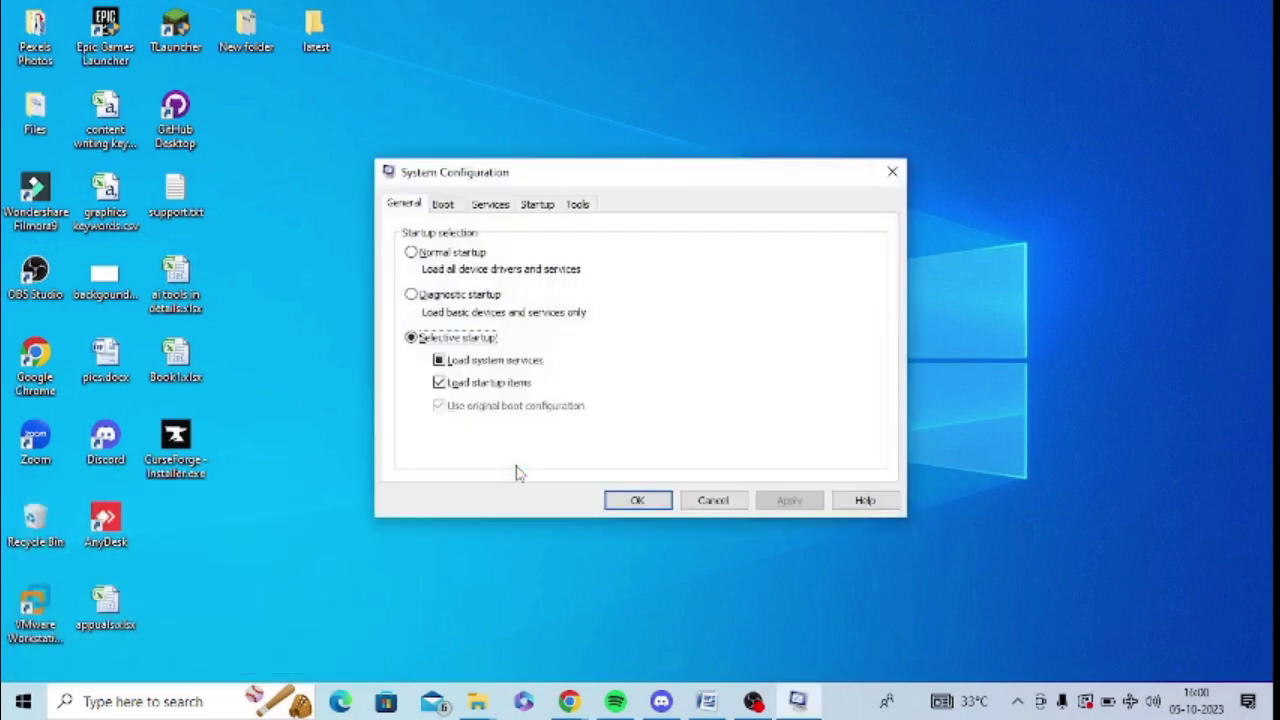
click(449, 209)
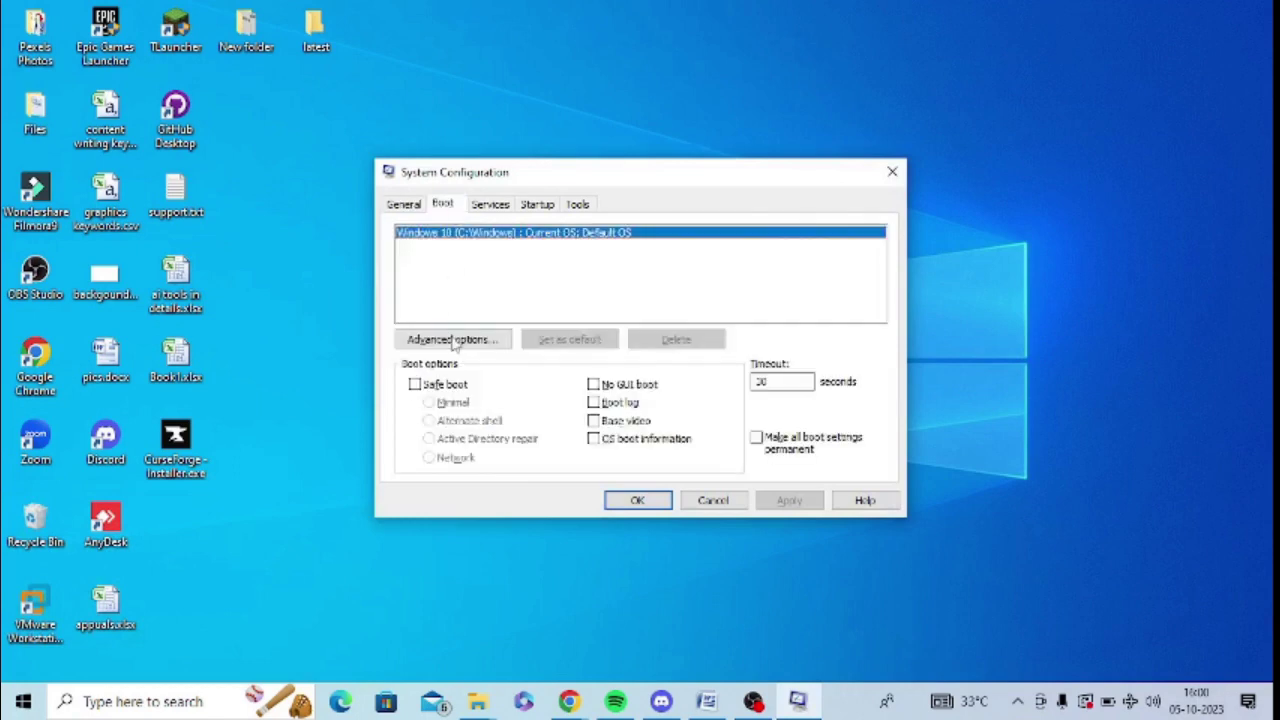
click(414, 385)
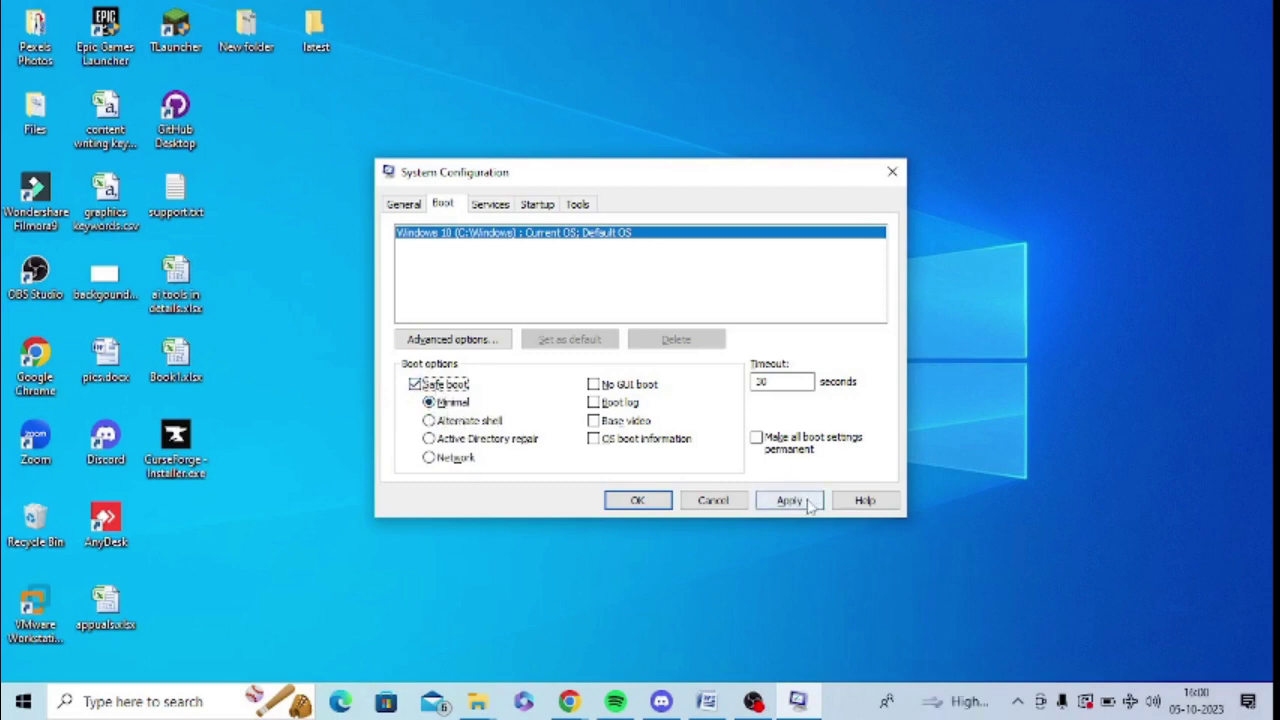
Confirm the msconfig boot settings, then start Command Prompt as administrator.
click(612, 505)
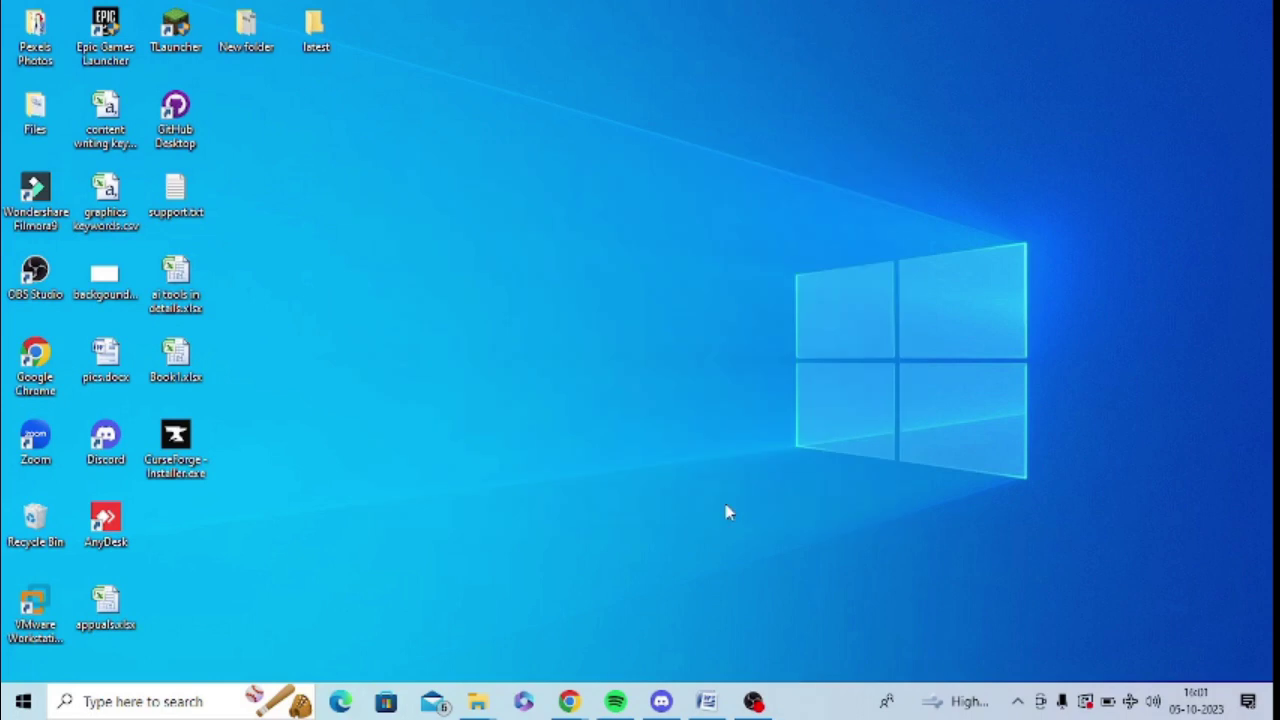
click(104, 702)
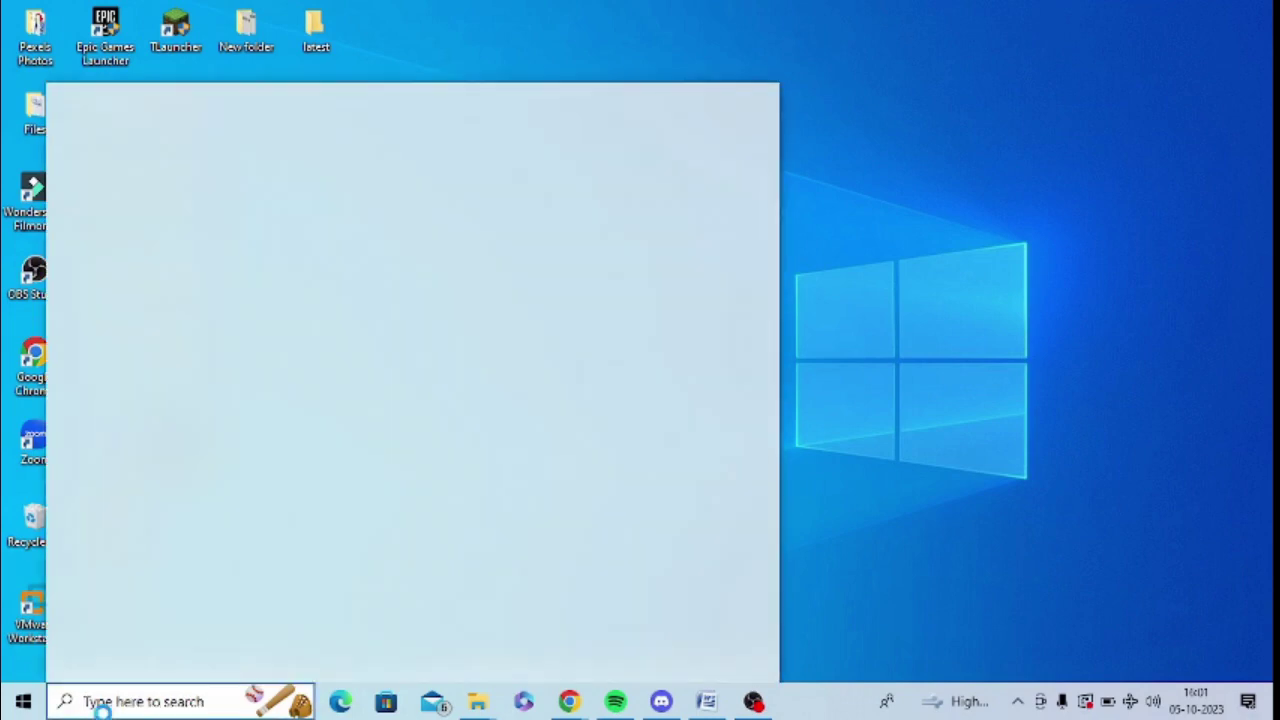
text(co)
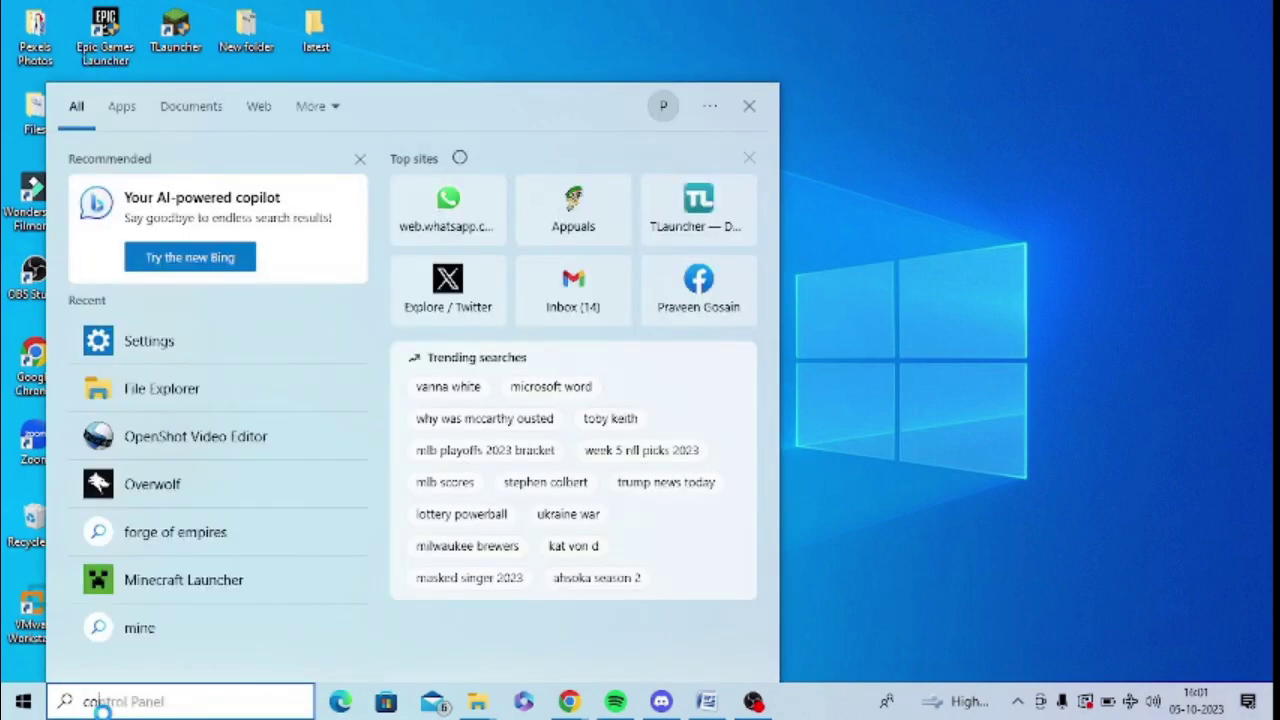
text(mm)
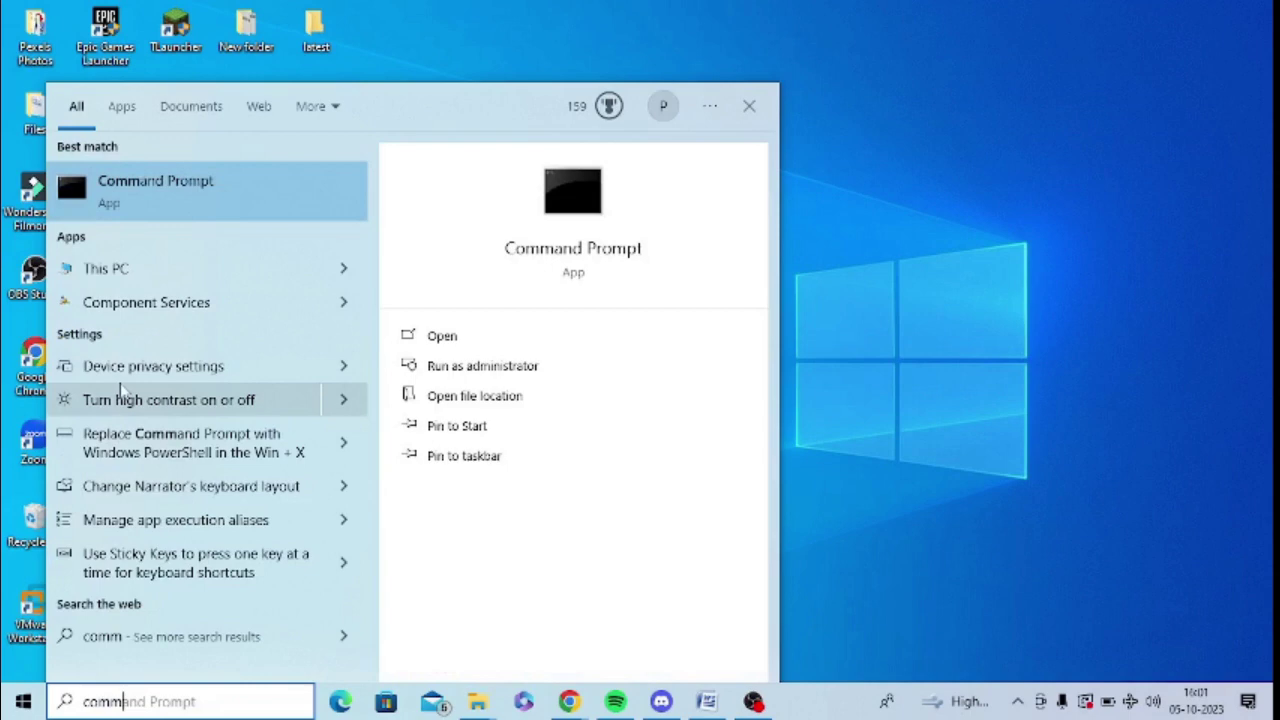
right_click(145, 192)
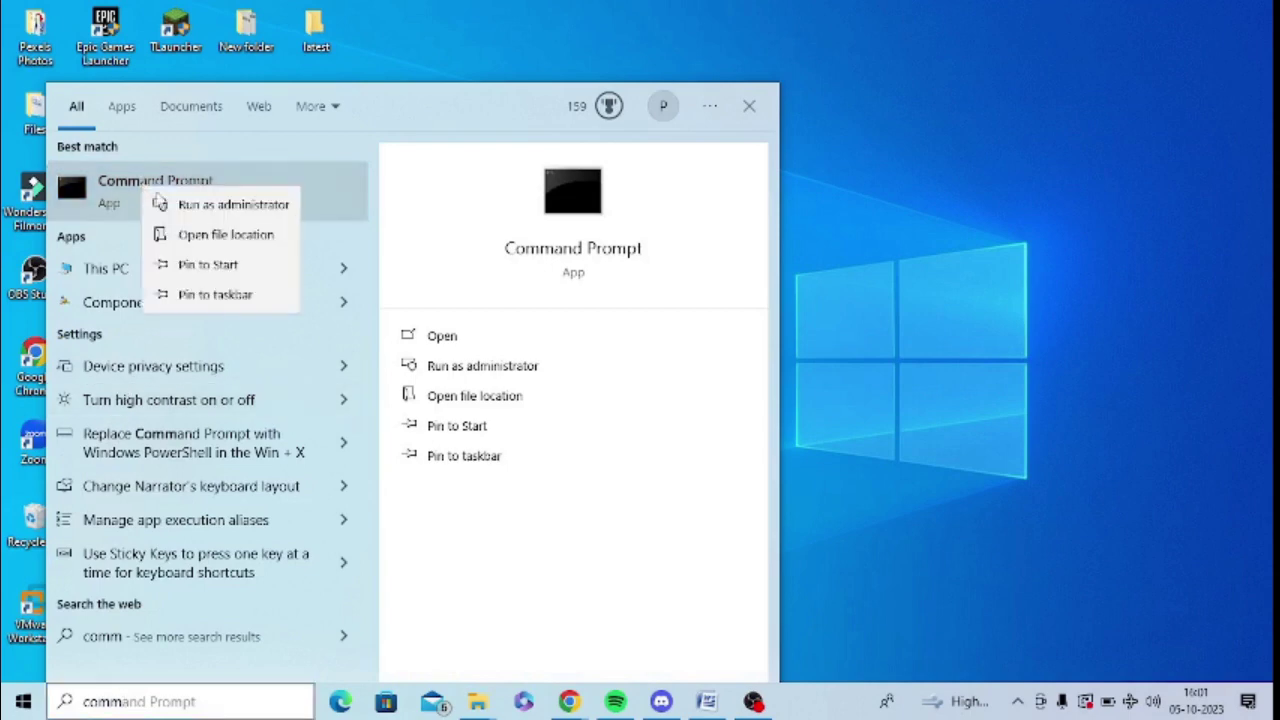
click(175, 205)
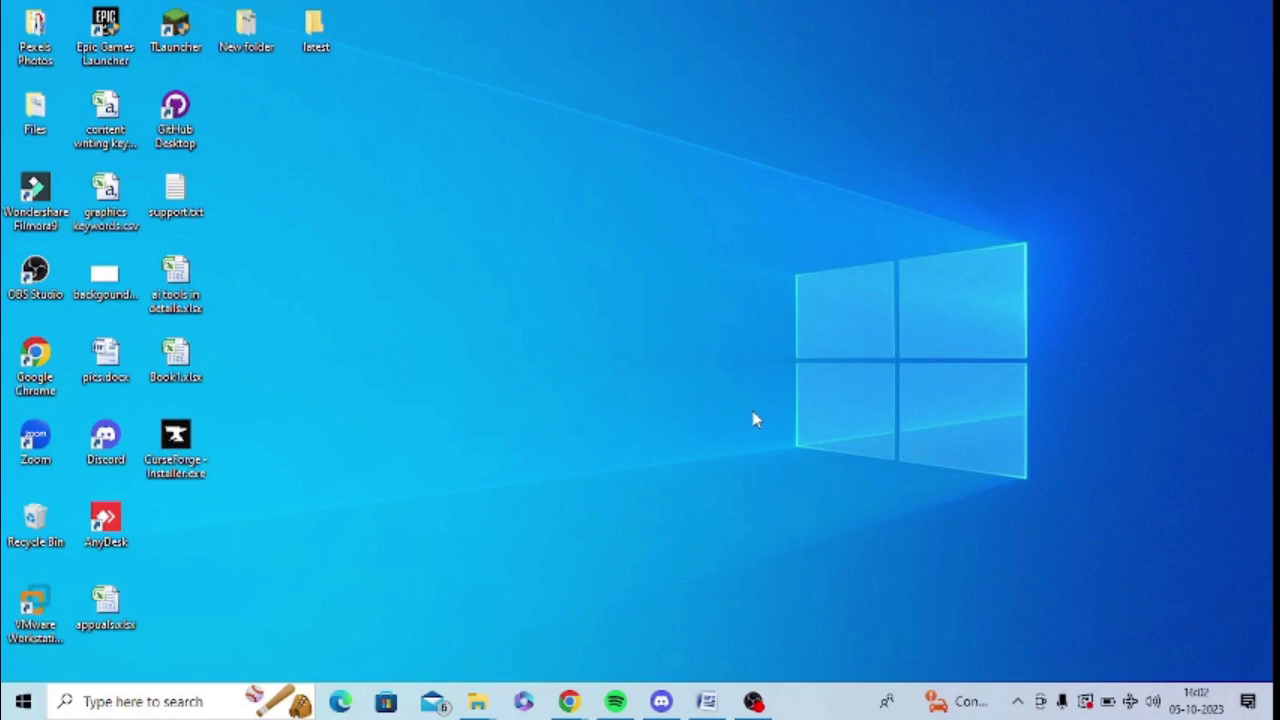
Scan Local Disk (C:) for errors from its Properties Tools check.
double_click(309, 55)
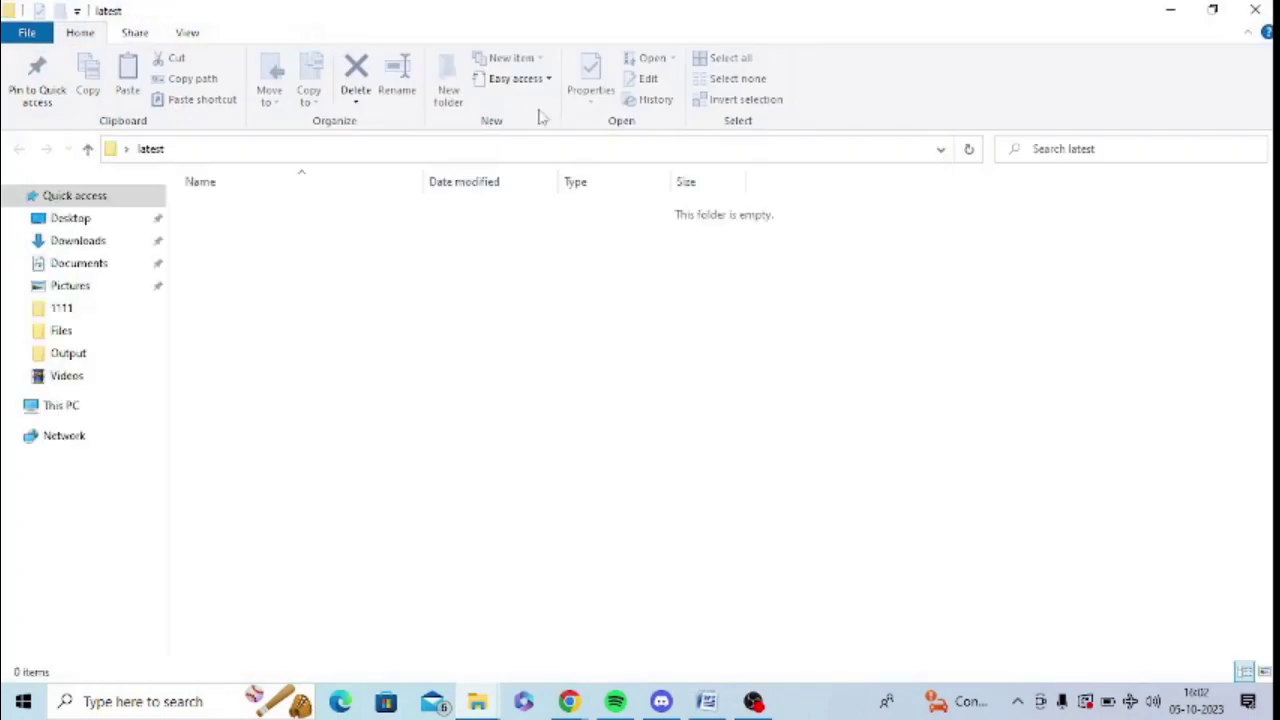
click(108, 590)
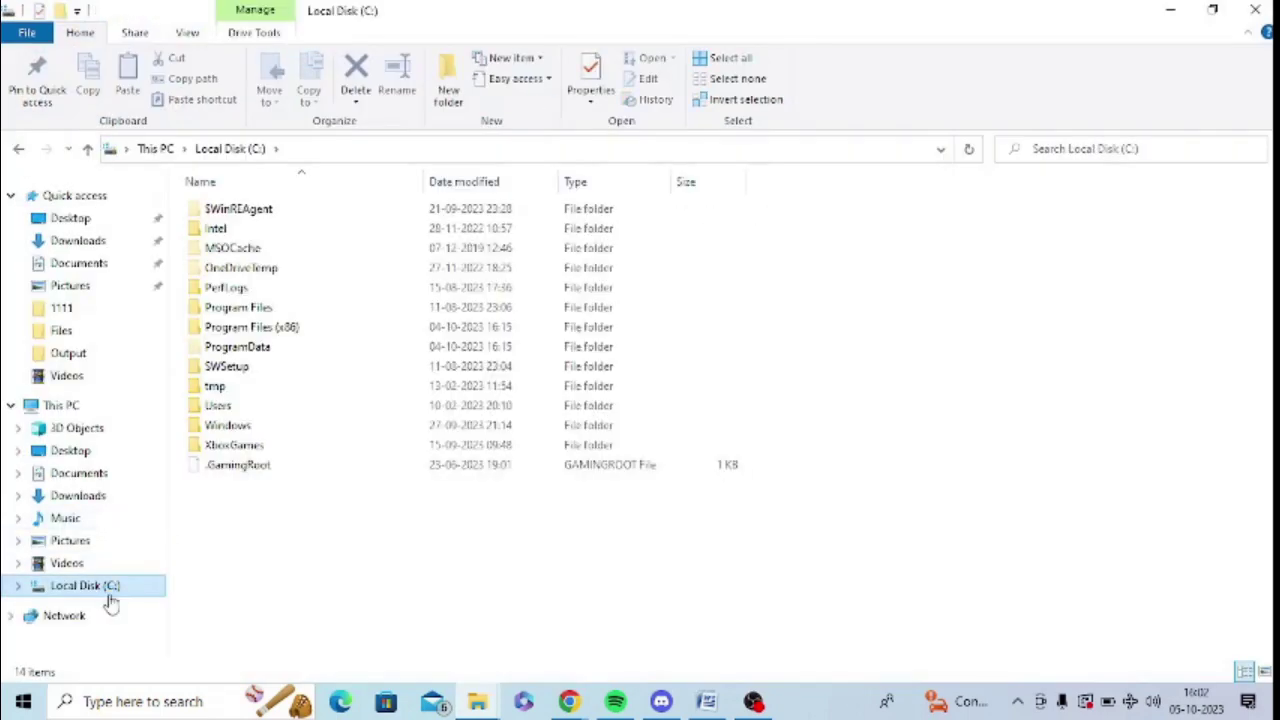
right_click(109, 592)
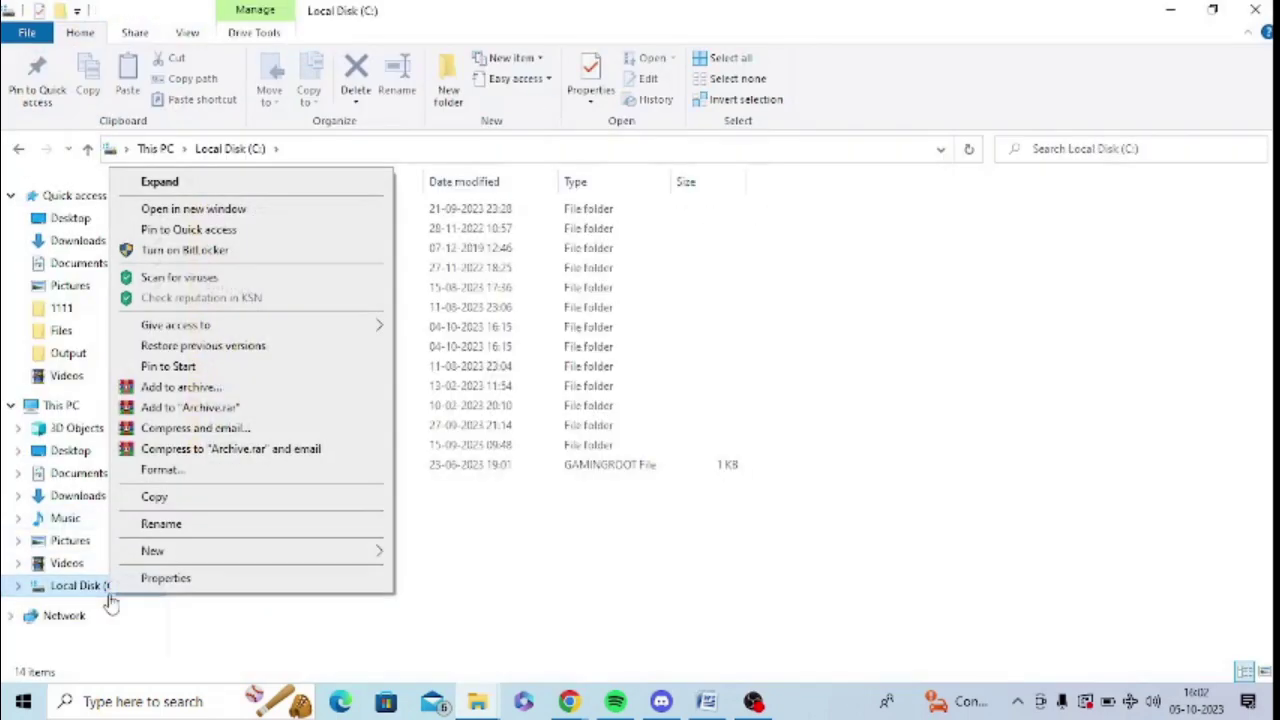
click(166, 578)
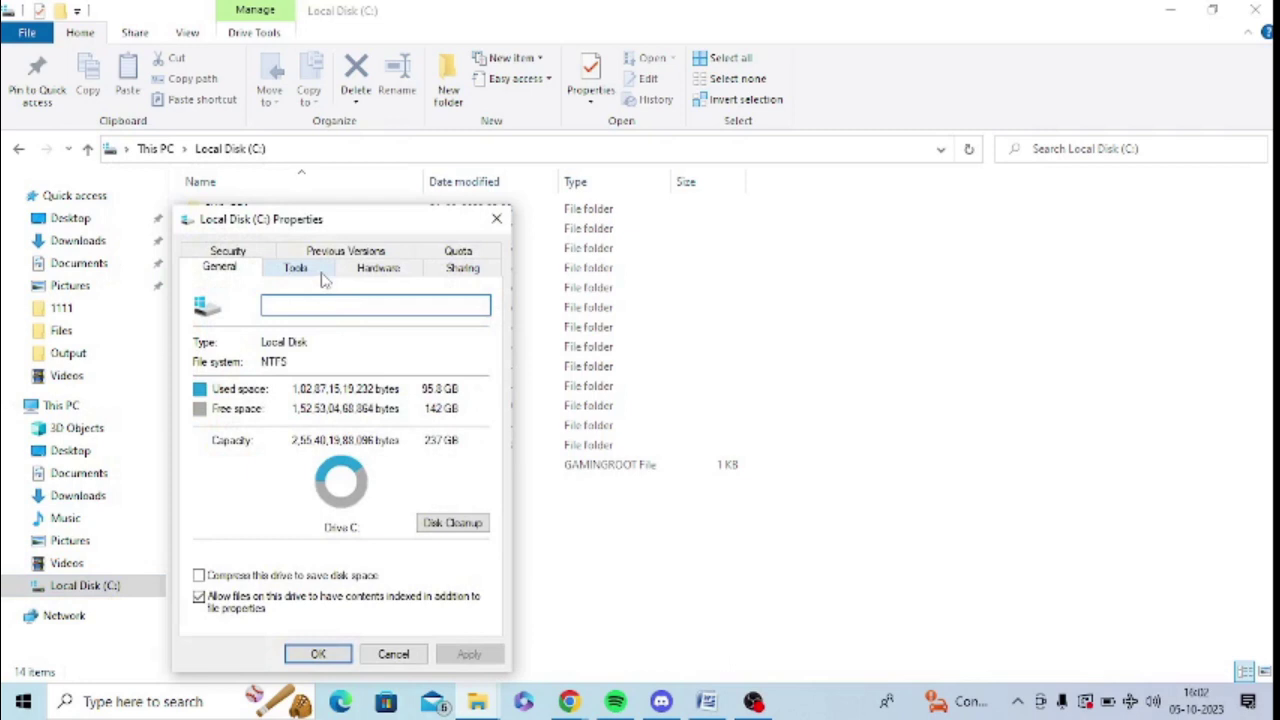
click(316, 277)
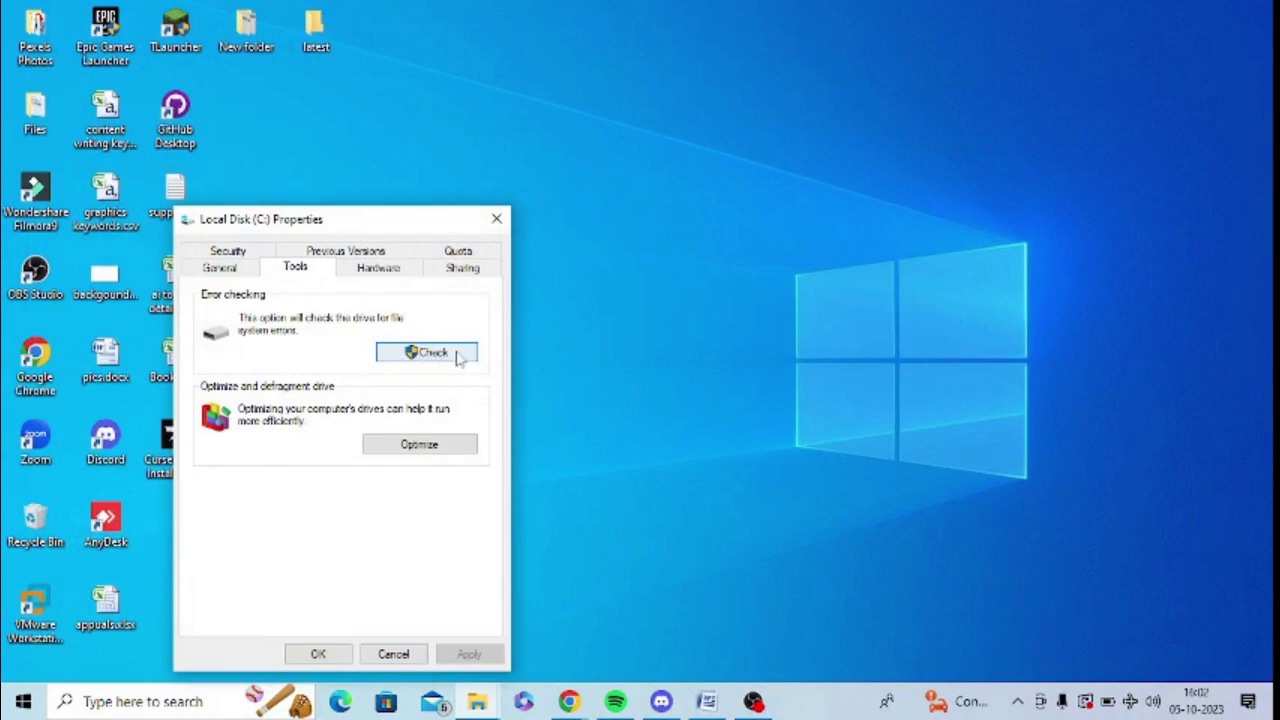
click(458, 356)
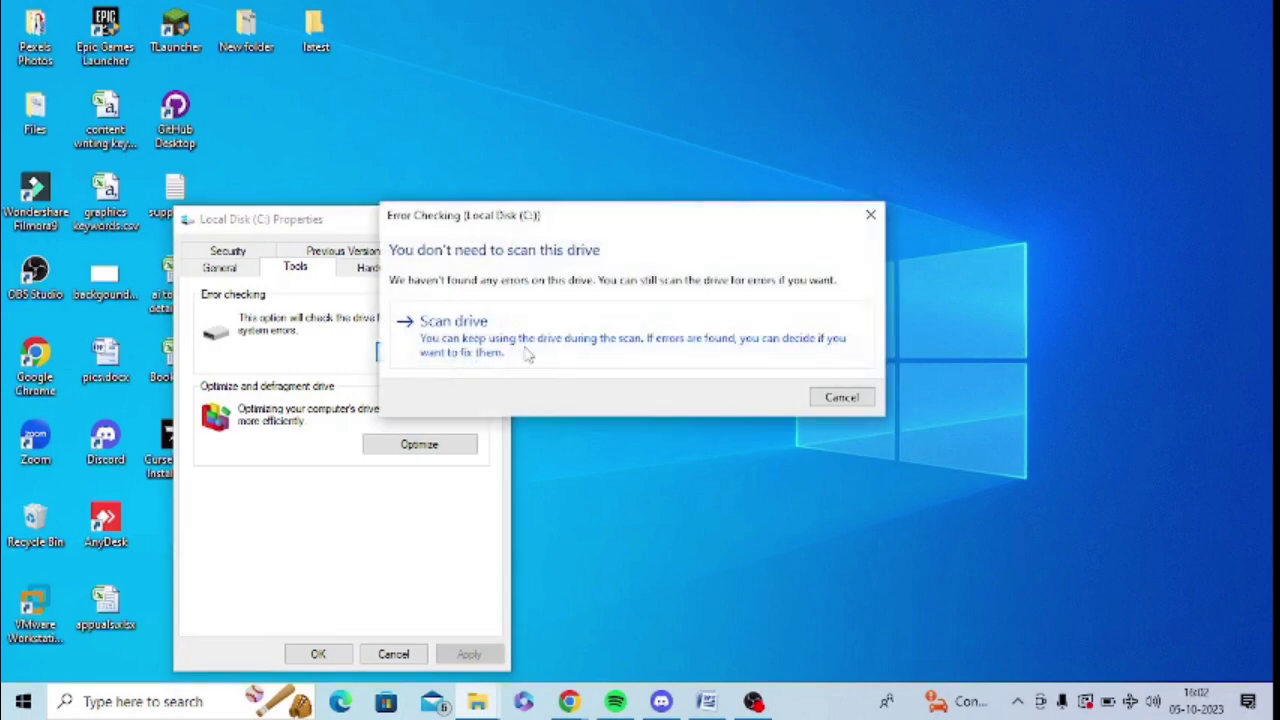
click(527, 355)
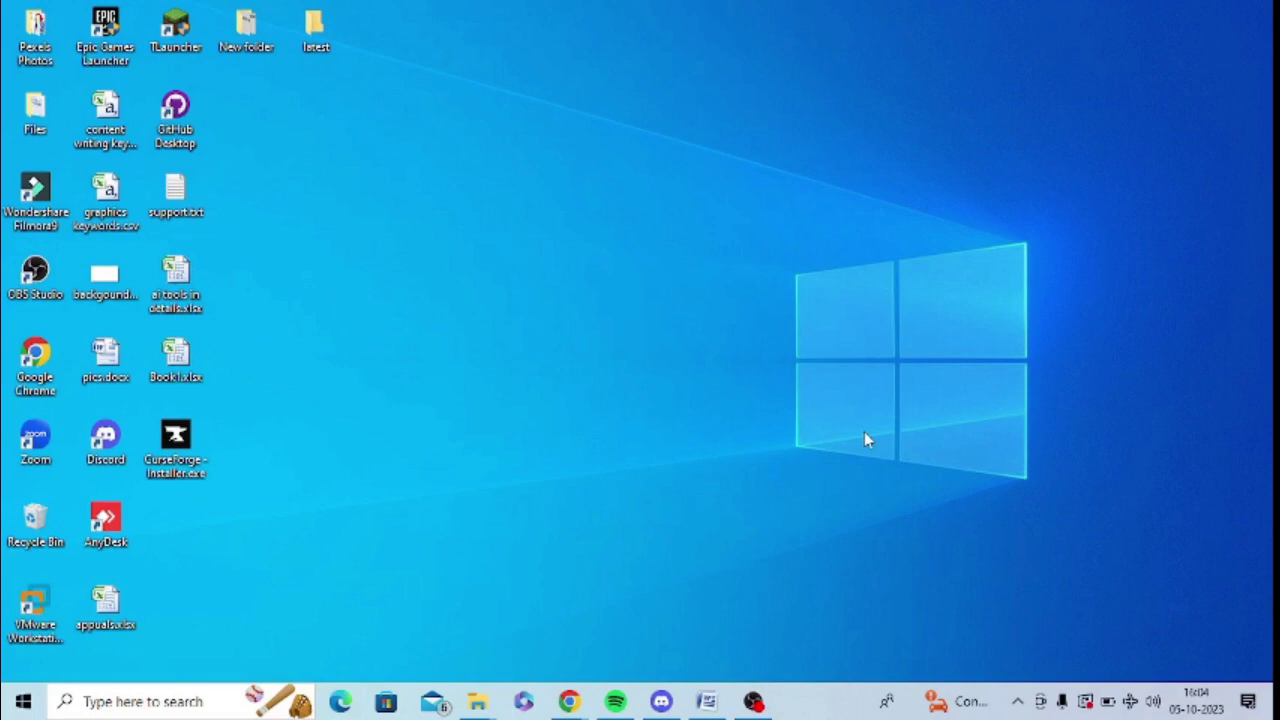
Reach 'Add someone else to this PC' under Accounts > Family & other users, then close Settings.
key(super)
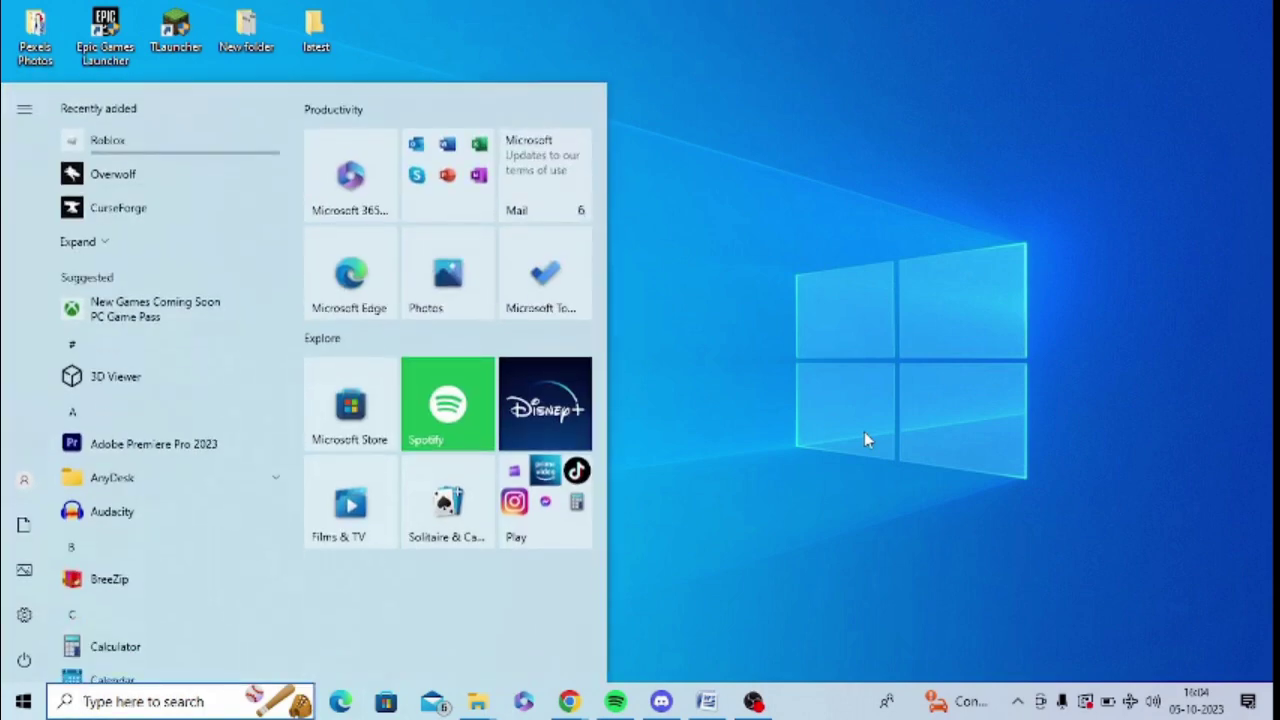
text(sett)
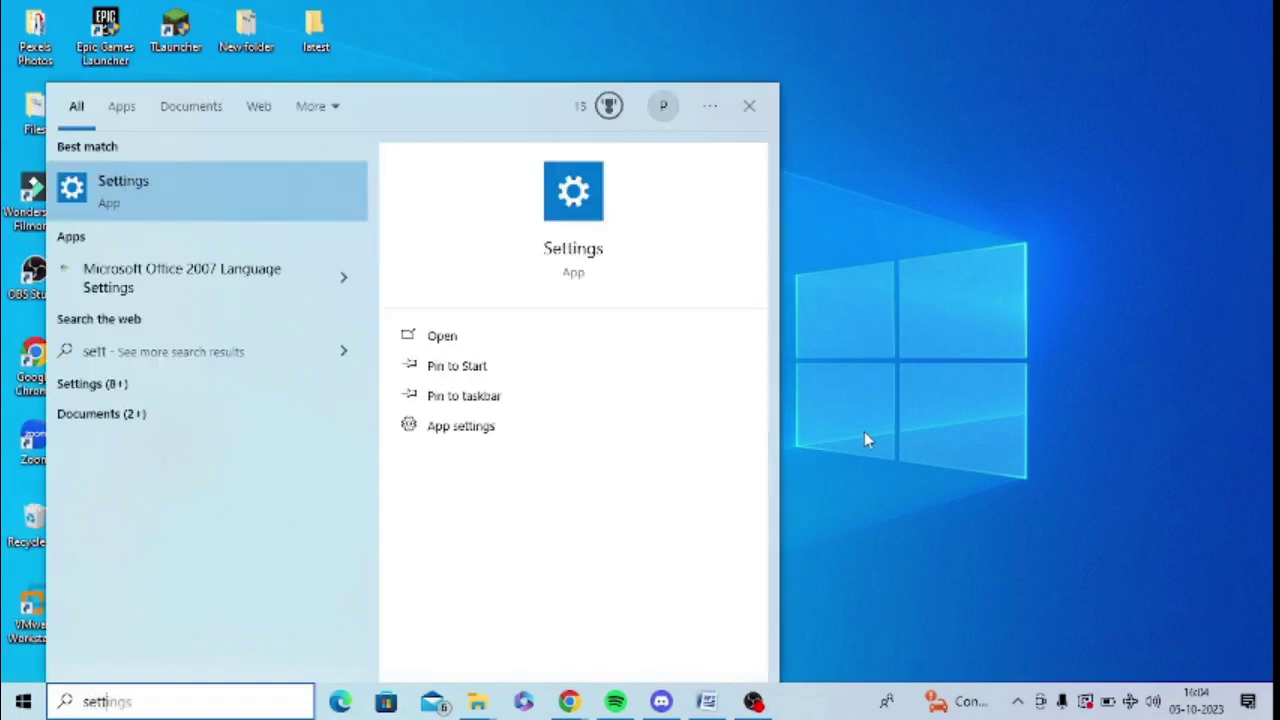
text(ings)
key(Return)
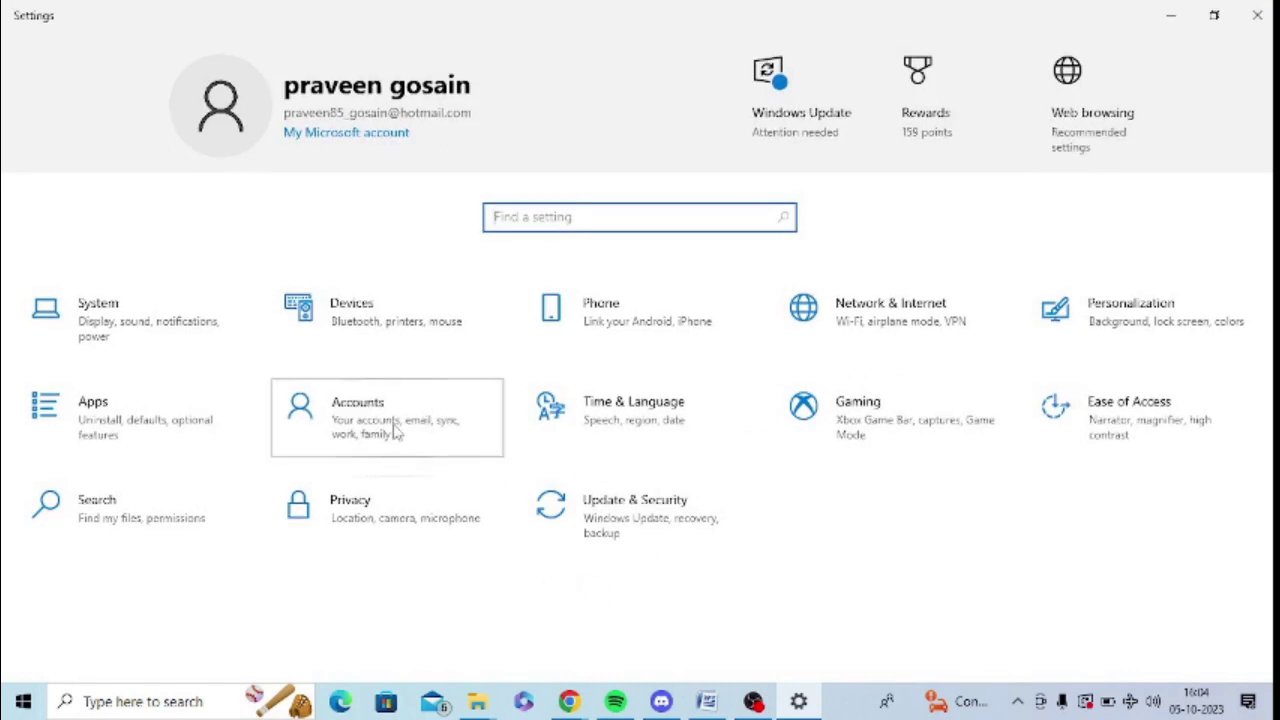
click(390, 430)
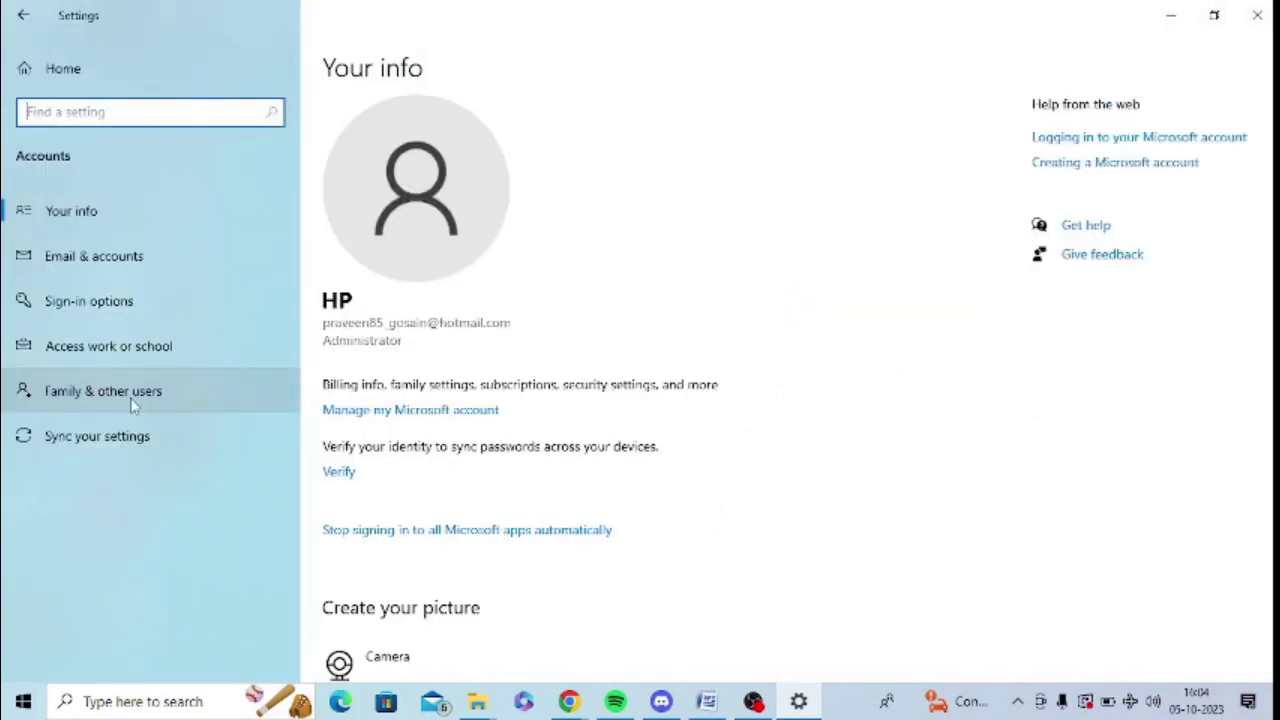
click(133, 400)
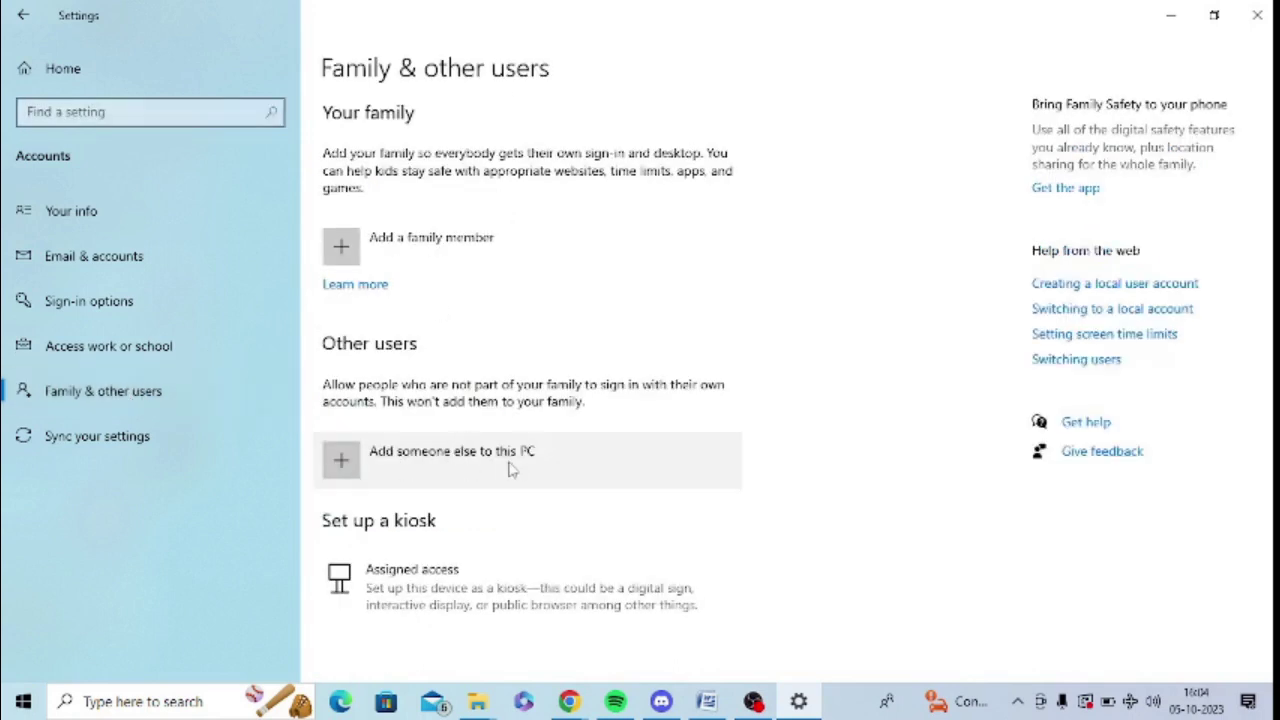
click(338, 462)
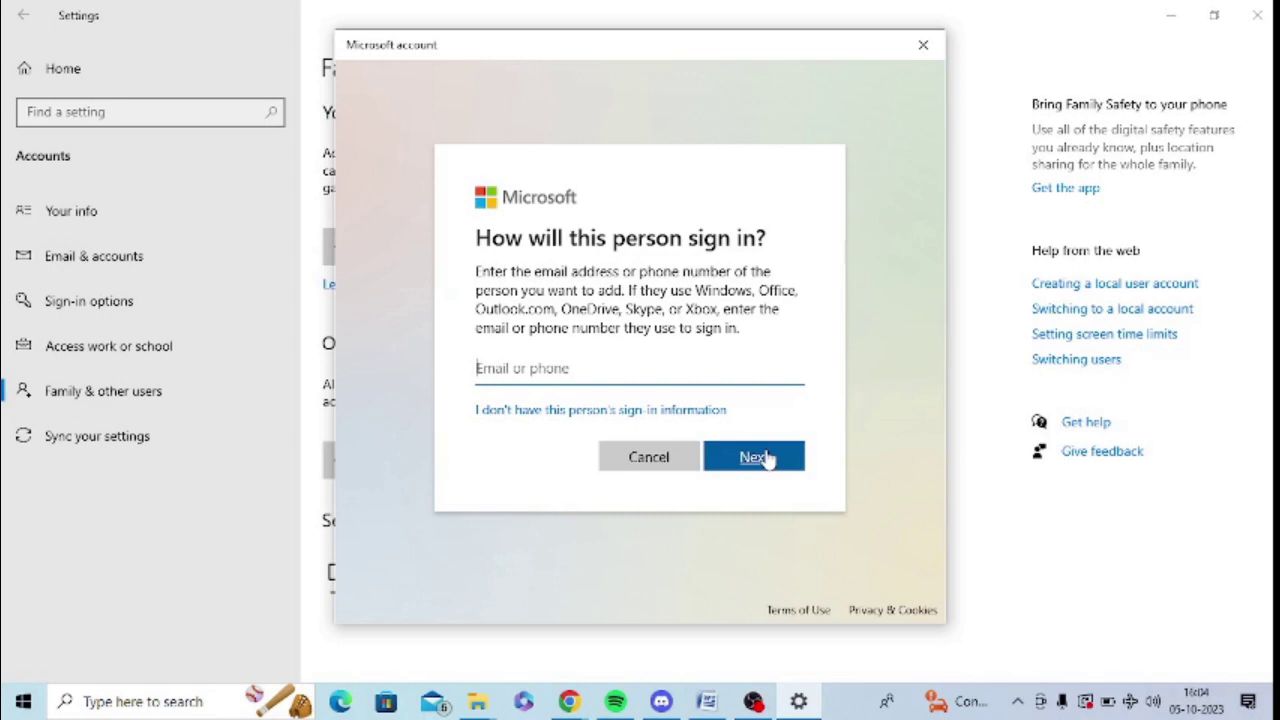
click(1256, 12)
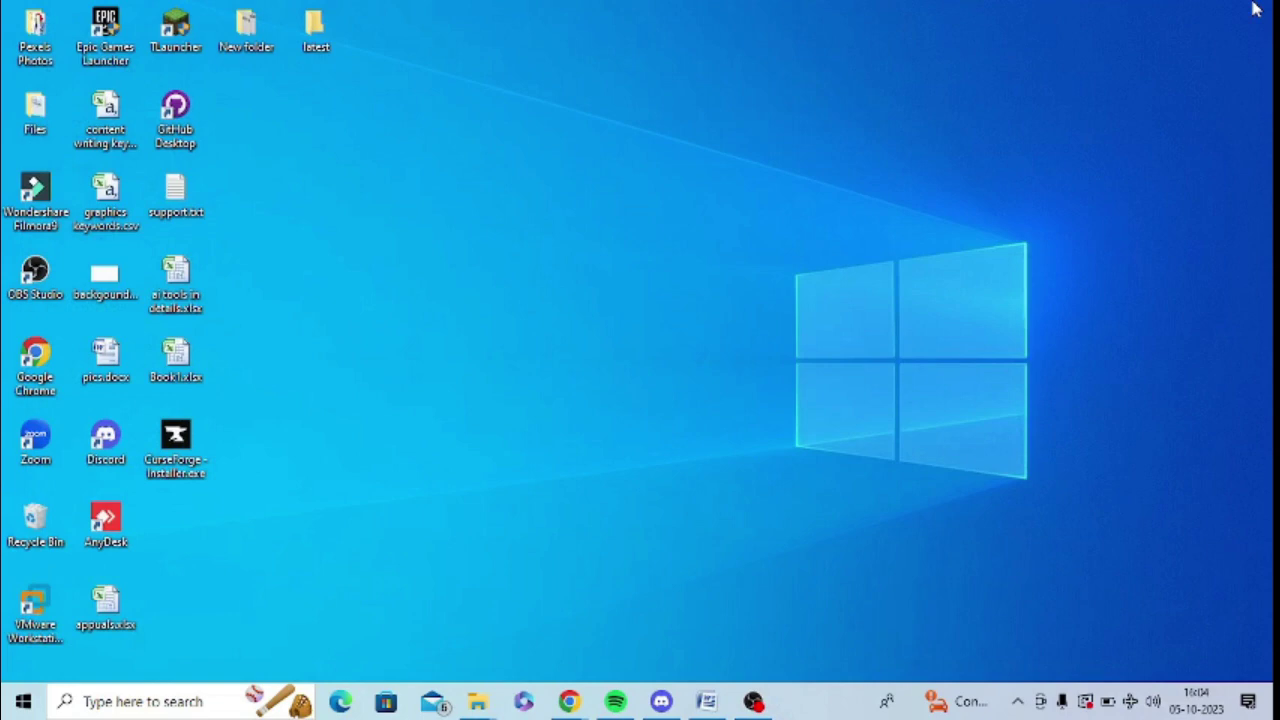
Apply the Windows 10 theme from Personalization > Themes and minimize Settings.
key(super)
text(sett)
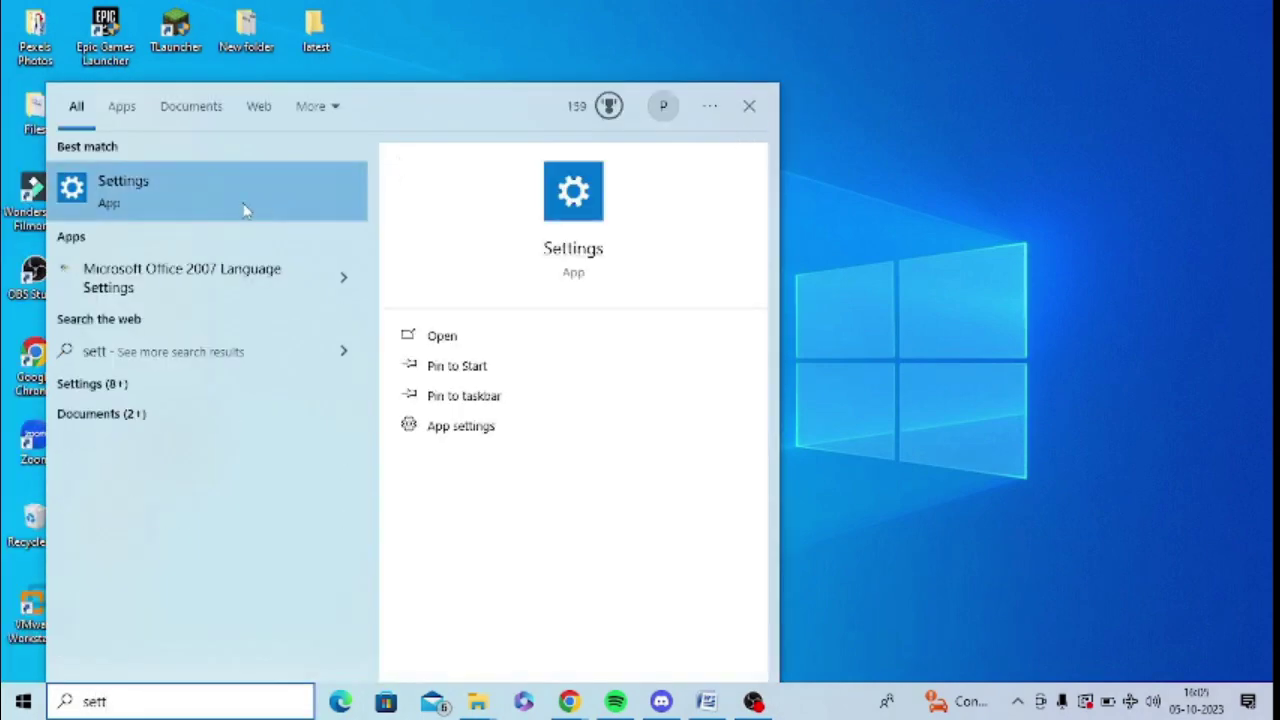
click(245, 210)
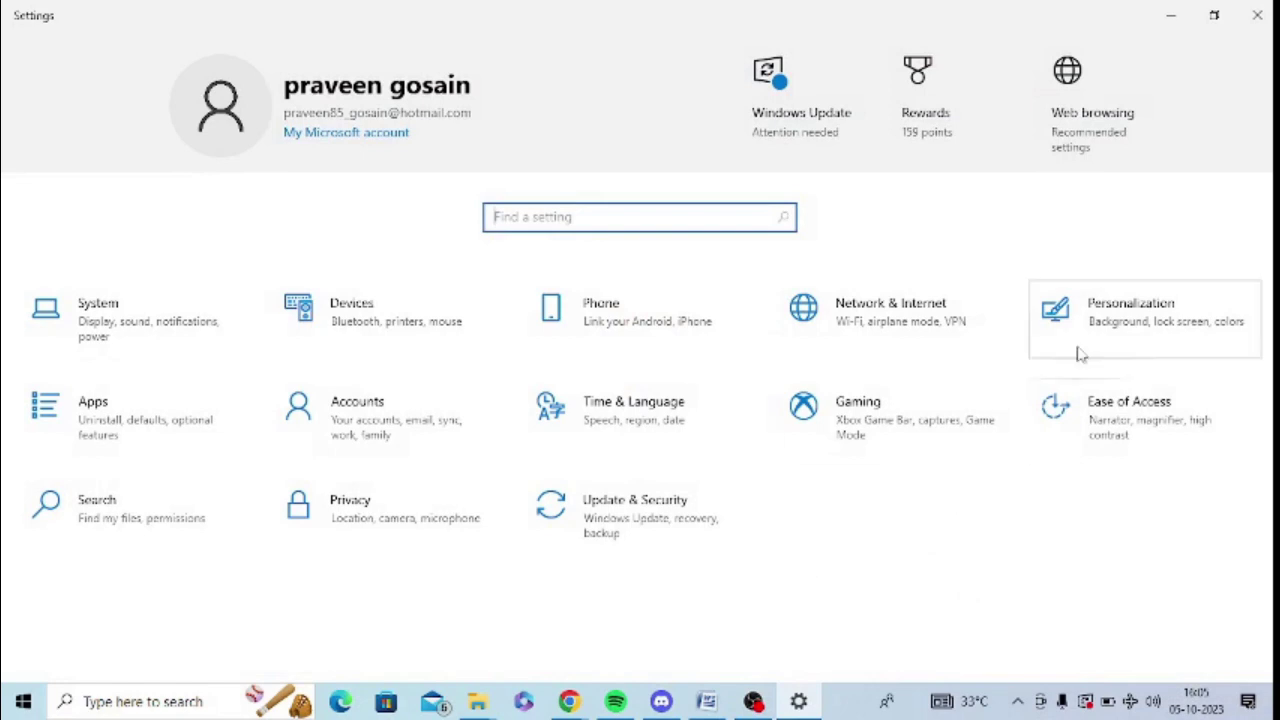
click(1117, 330)
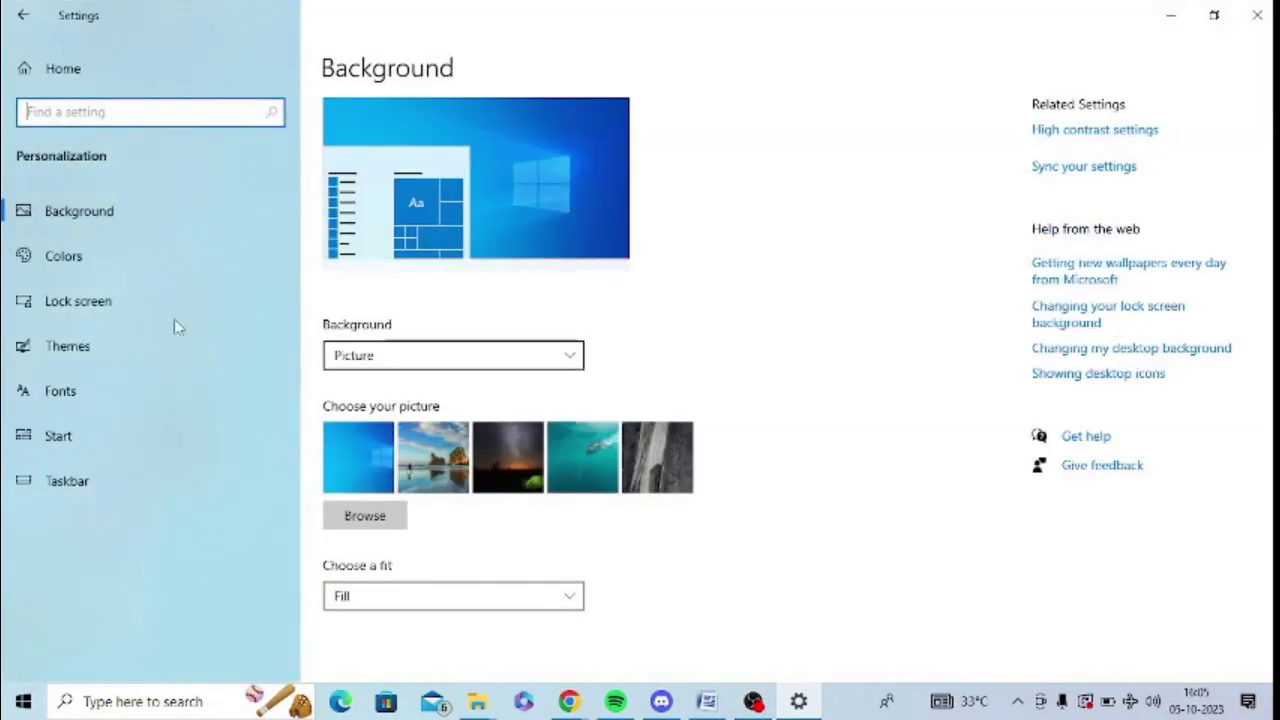
click(82, 346)
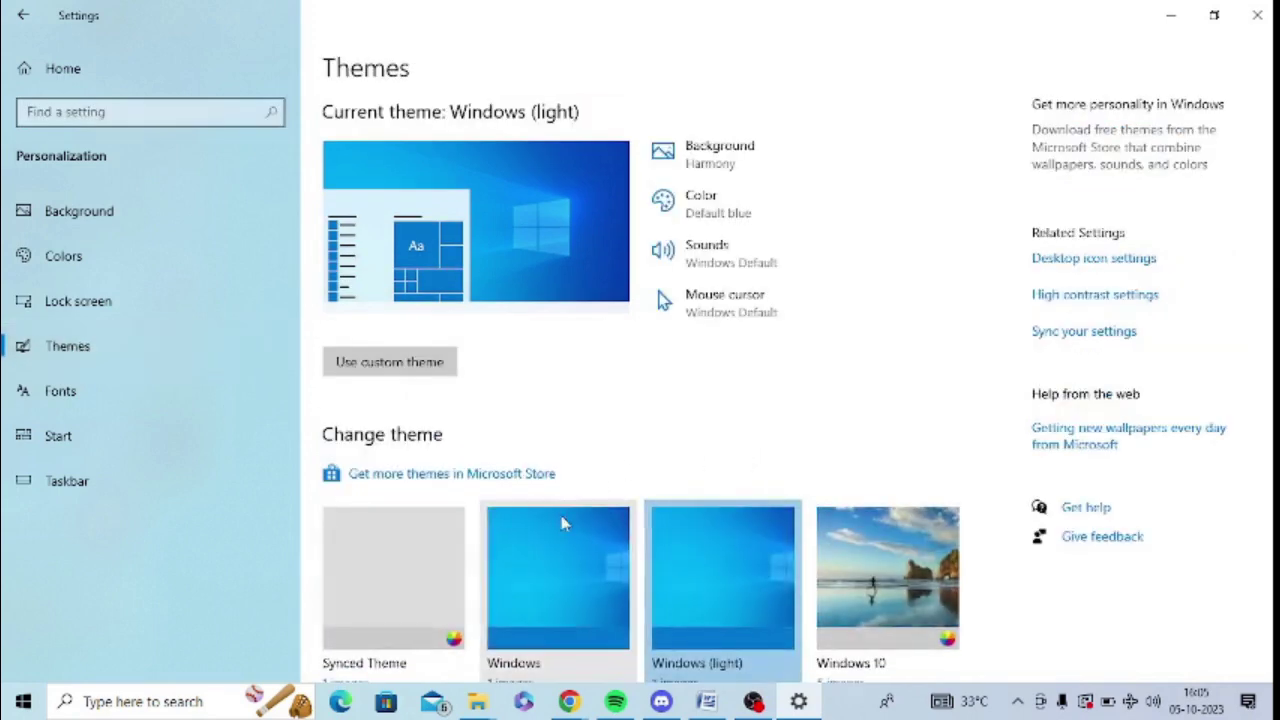
scroll(1079, 540, down, 2)
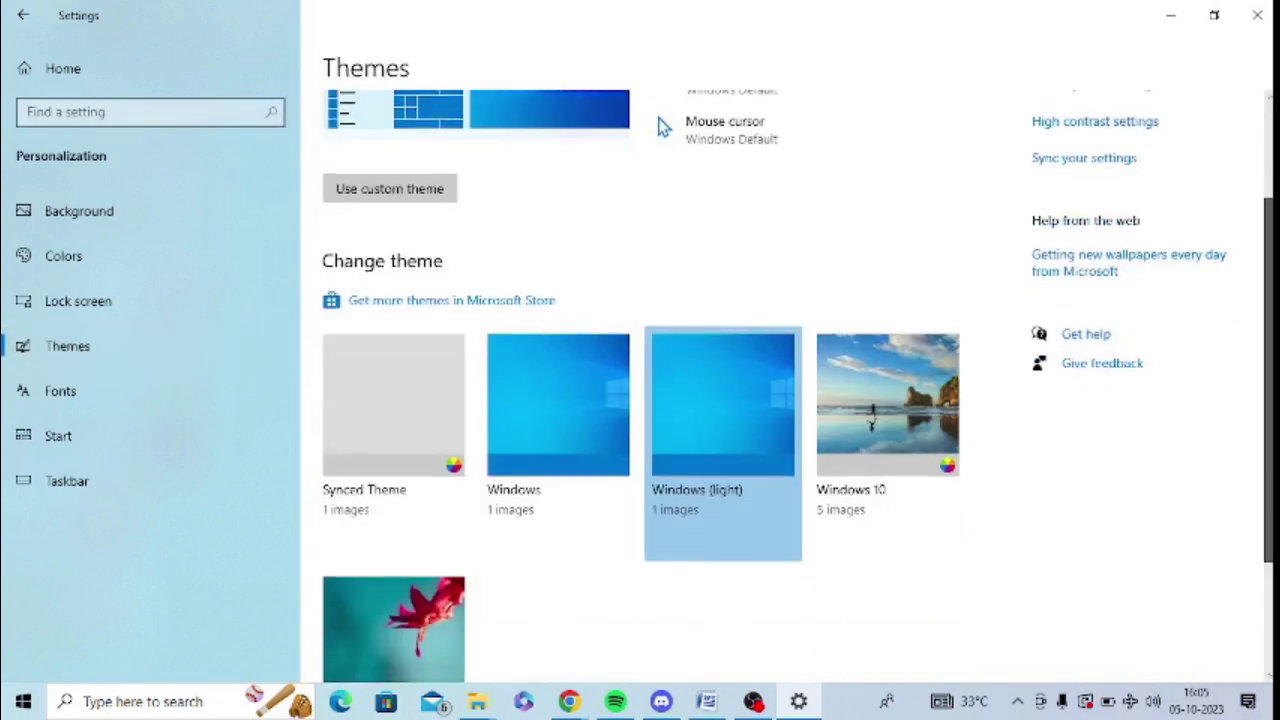
click(866, 456)
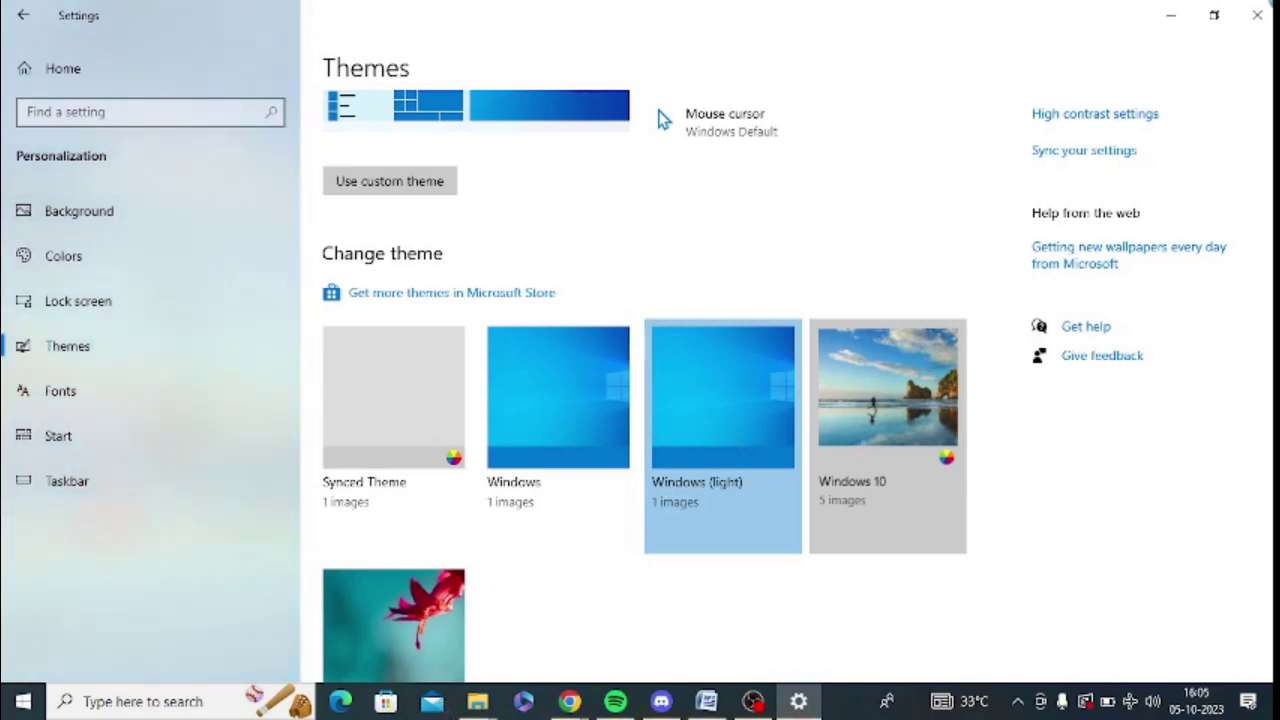
click(1172, 12)
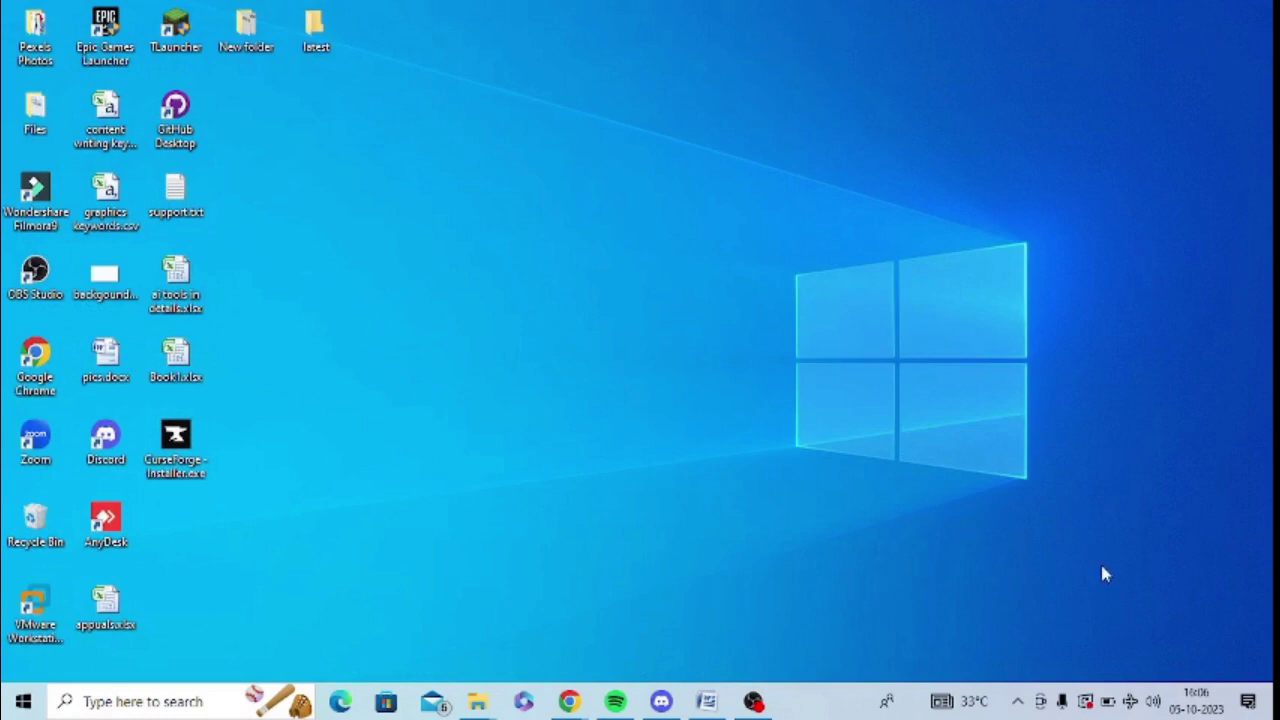
Switch the sound scheme to No Sounds and back to Windows Default, then close.
right_click(1157, 705)
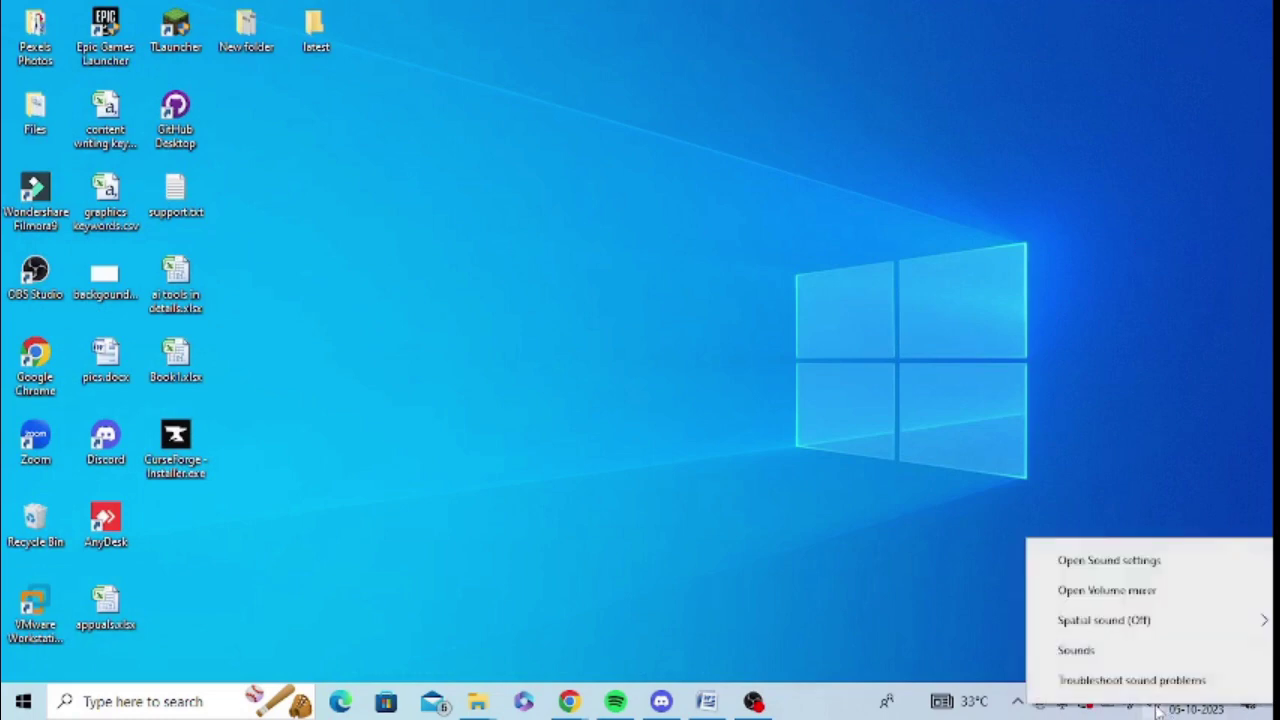
click(1107, 651)
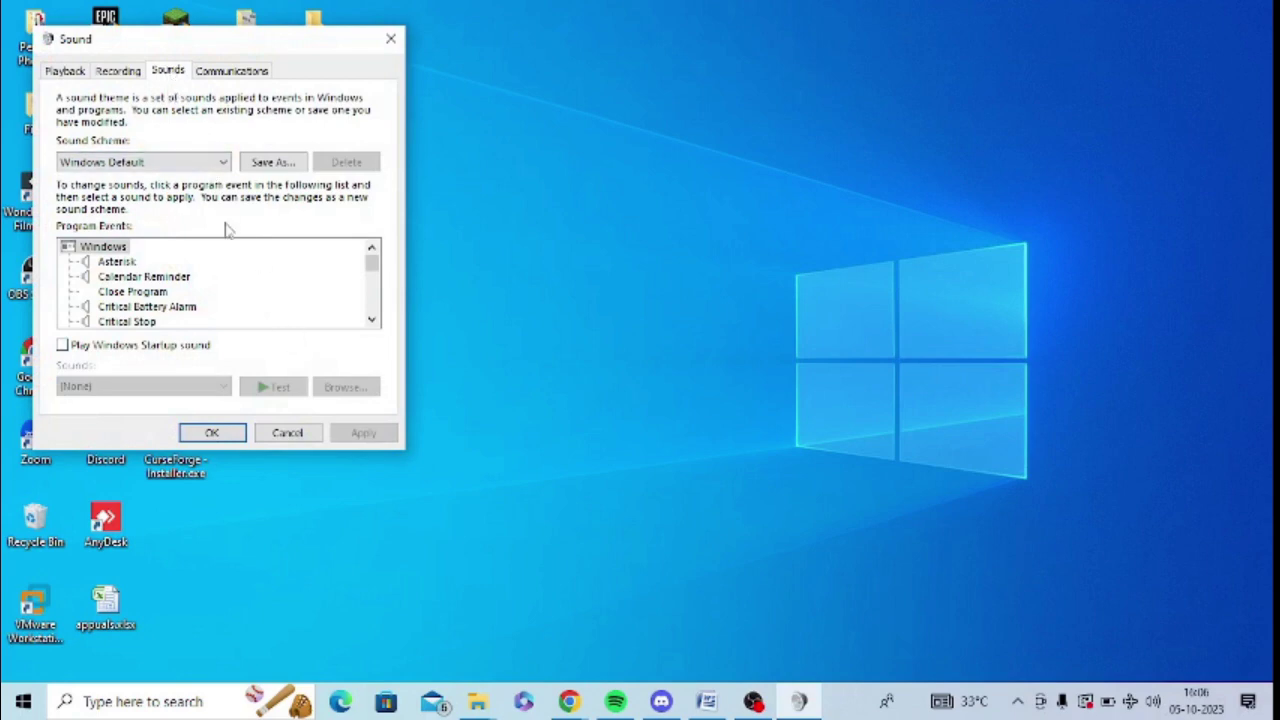
click(160, 164)
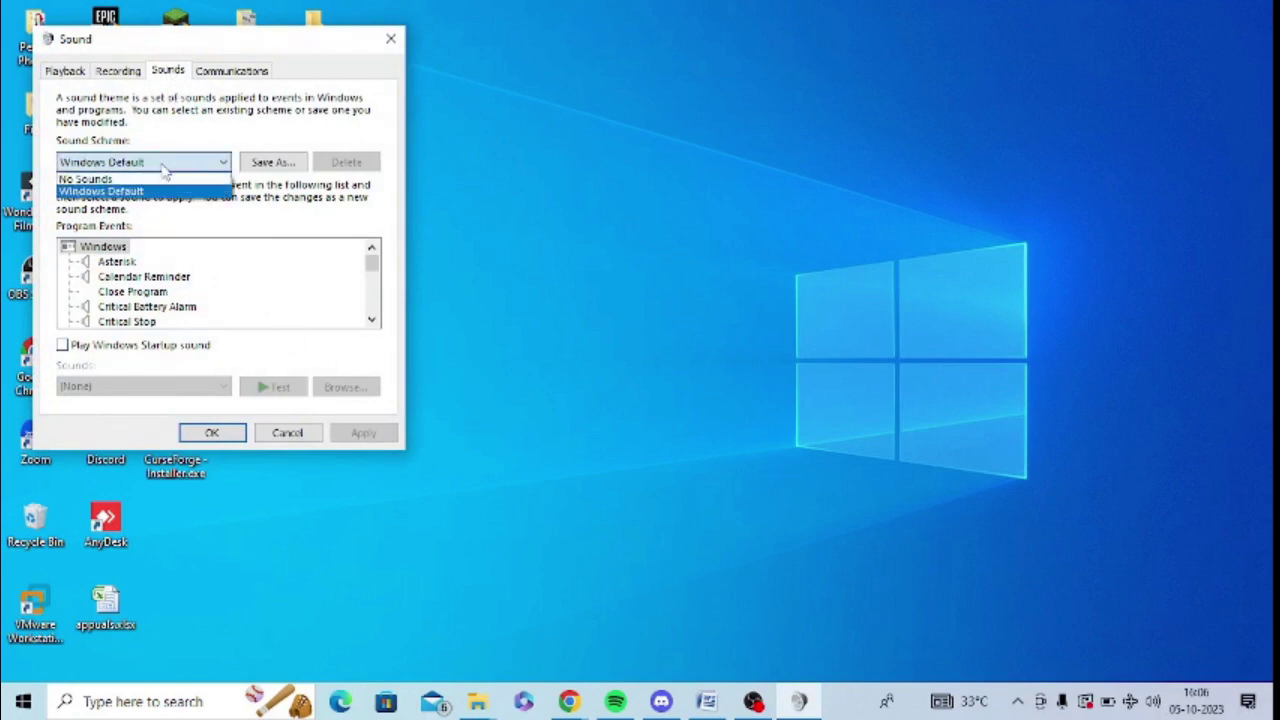
click(150, 179)
click(155, 162)
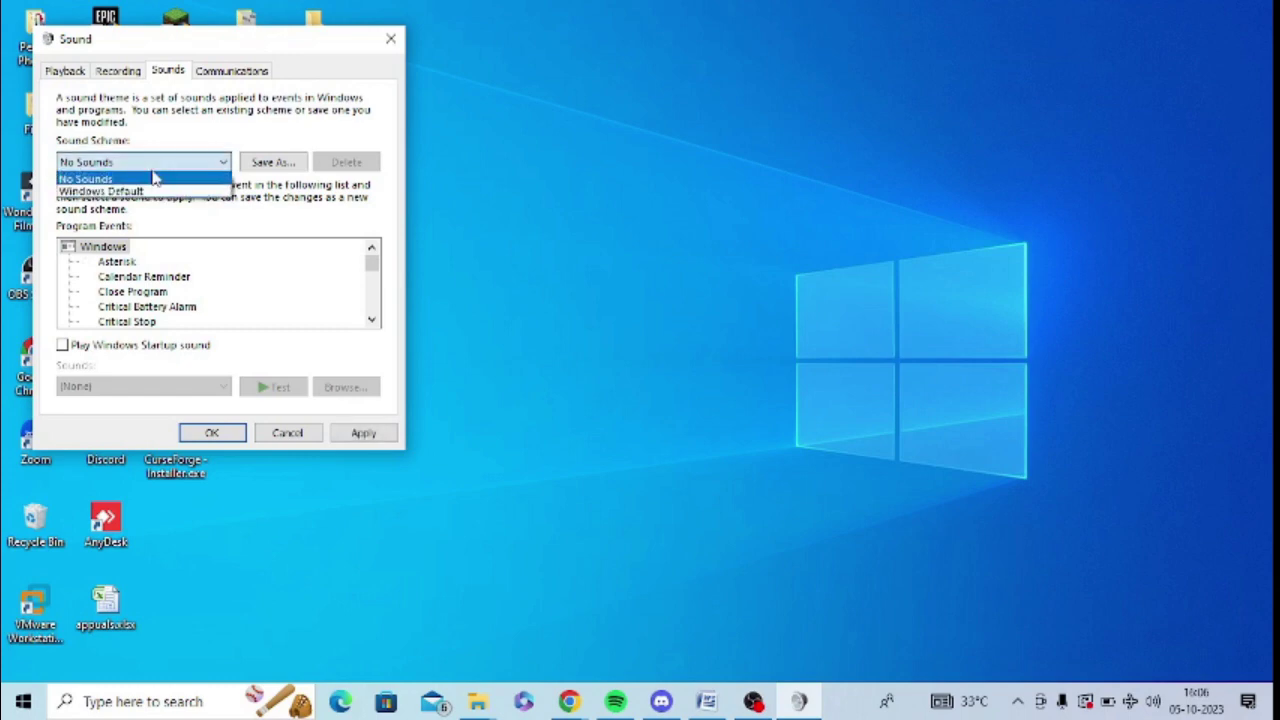
click(150, 192)
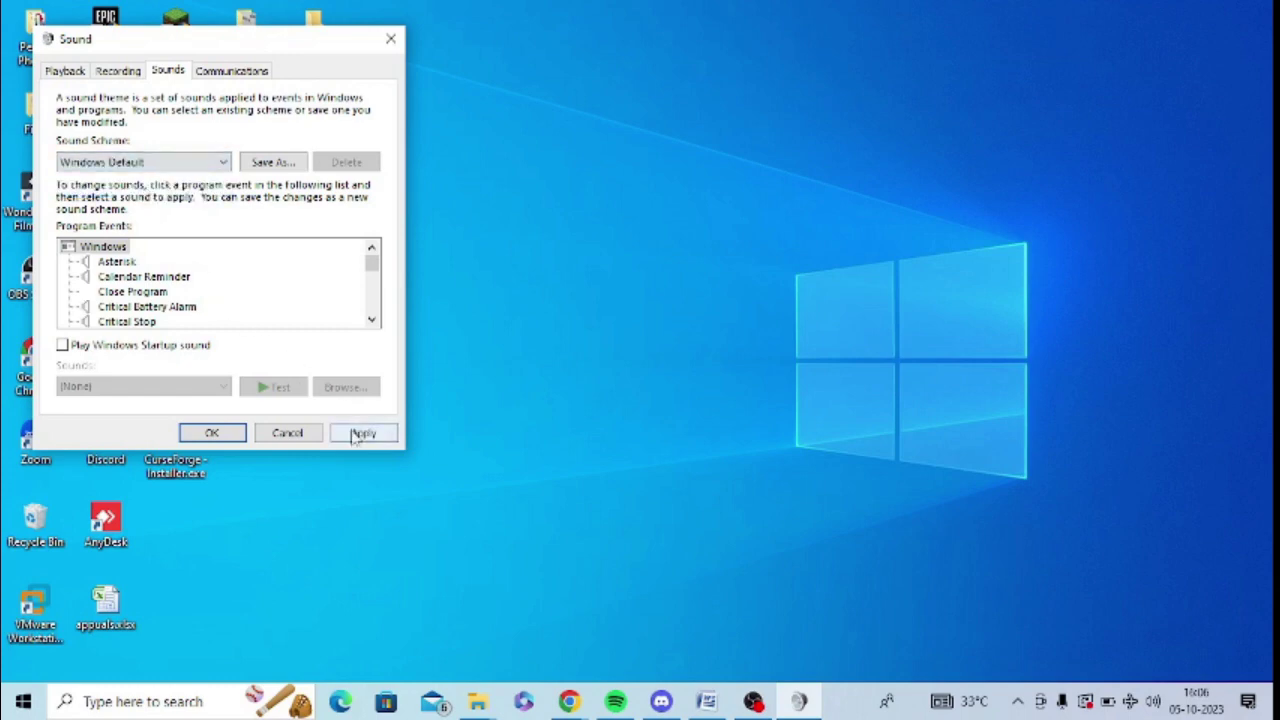
click(212, 432)
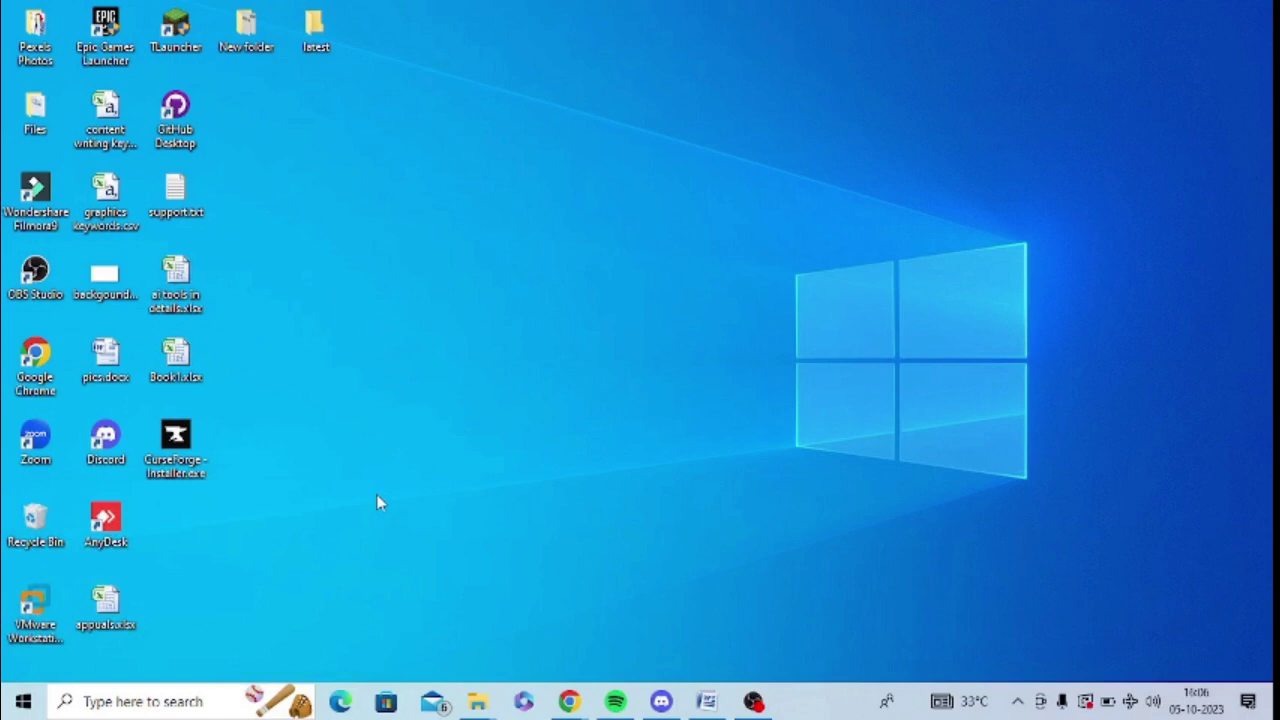
Run wsreset.exe from the Run box to clear the Microsoft Store cache.
key(super+r)
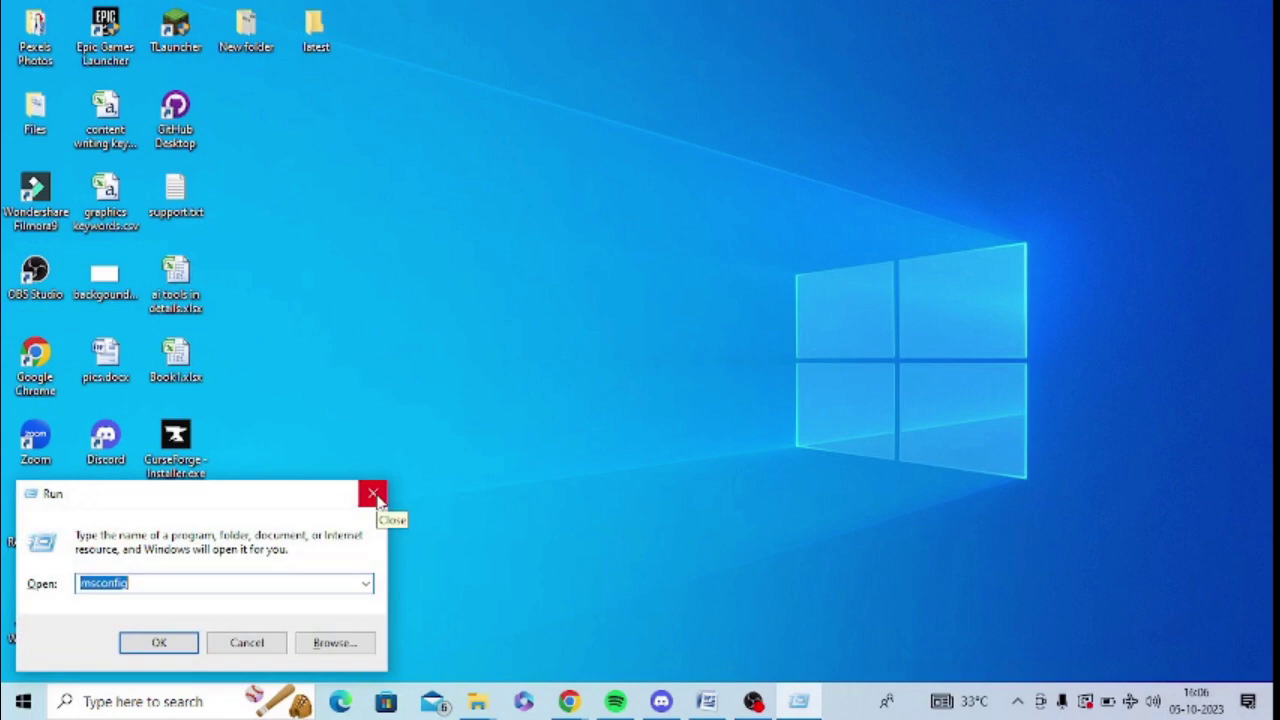
text(ws)
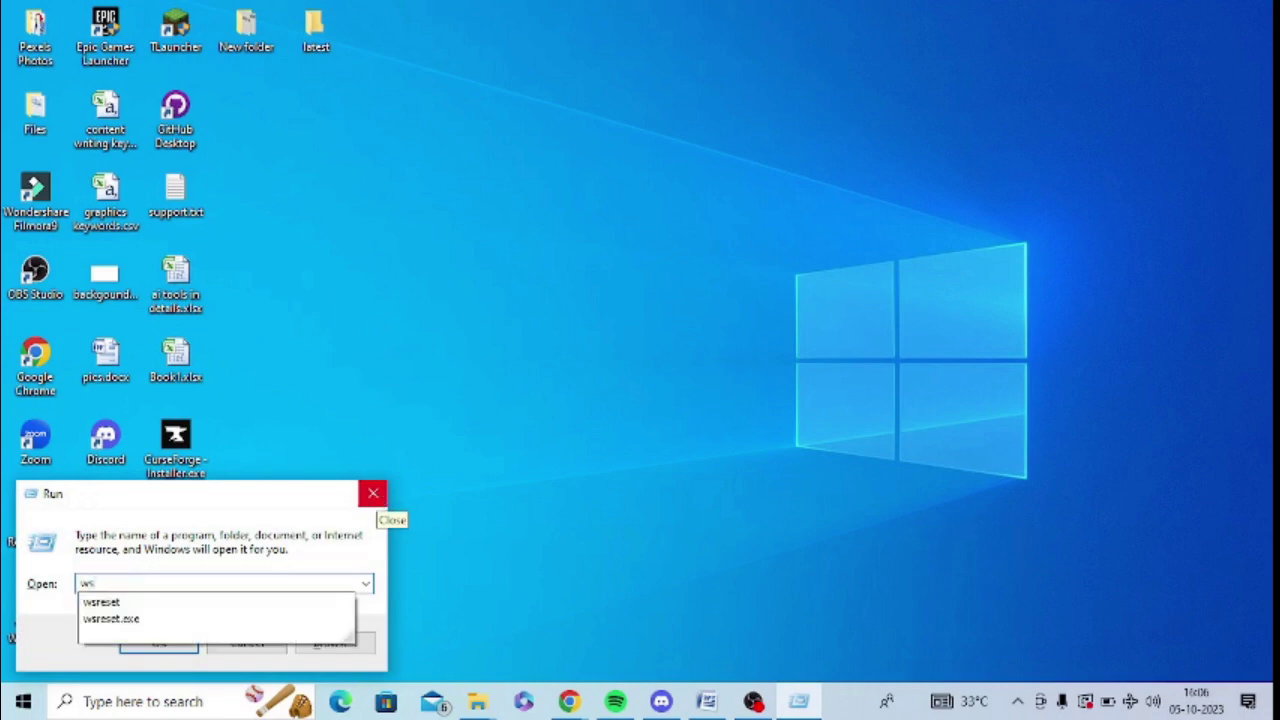
key(Down)
key(Down)
key(Return)
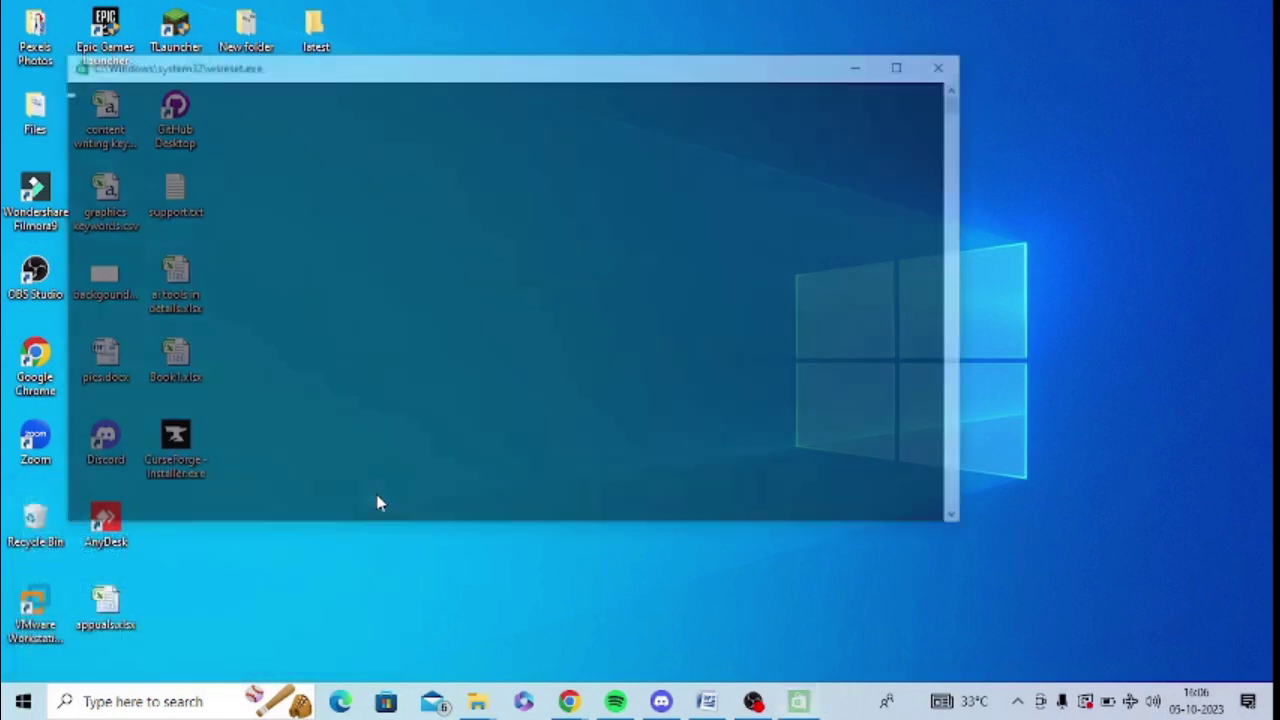